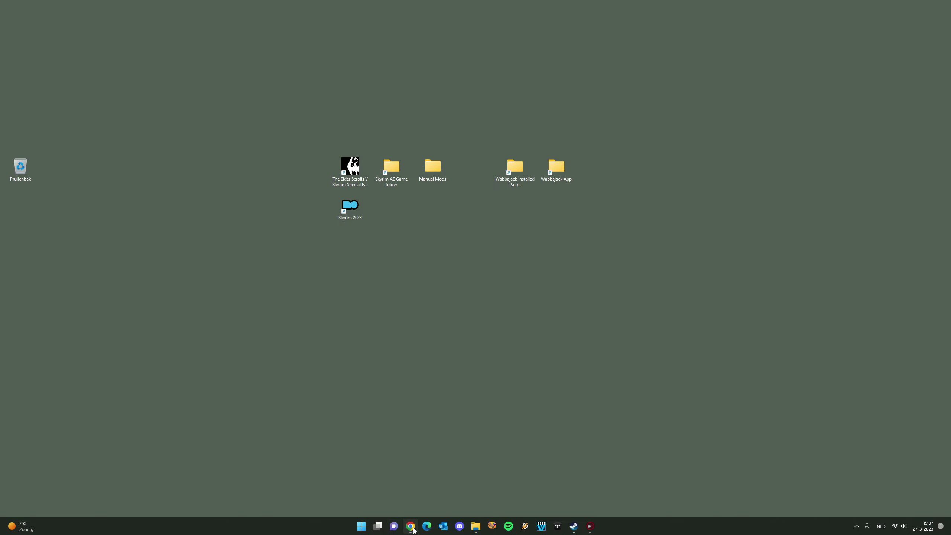
- Open the Nexus Mods page of the Skyrim graphics tutorial in Chrome and review the V2.3 April 2023 TLDR fast instructions
mouse_move(411, 526)
click(410, 483)
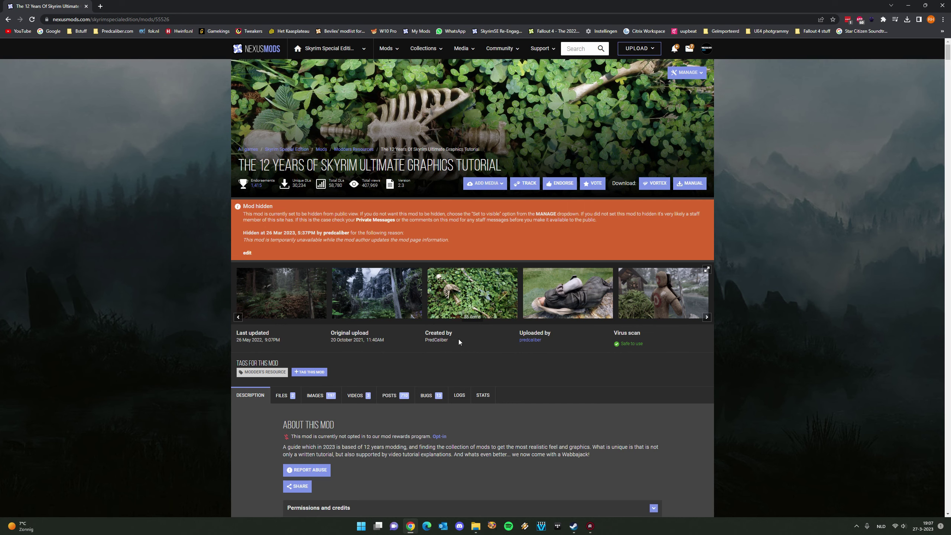
scroll(454, 185, down, 20)
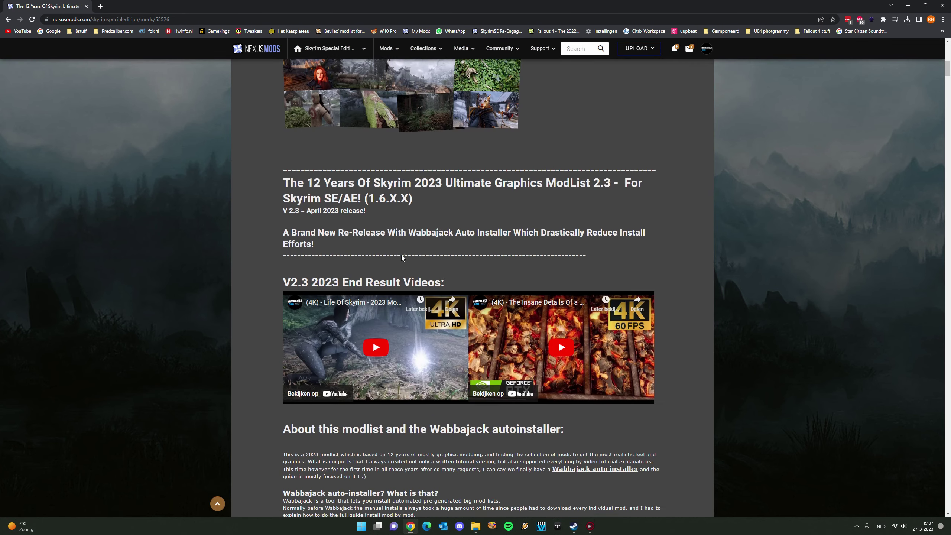
scroll(394, 255, down, 1)
scroll(388, 249, down, 20)
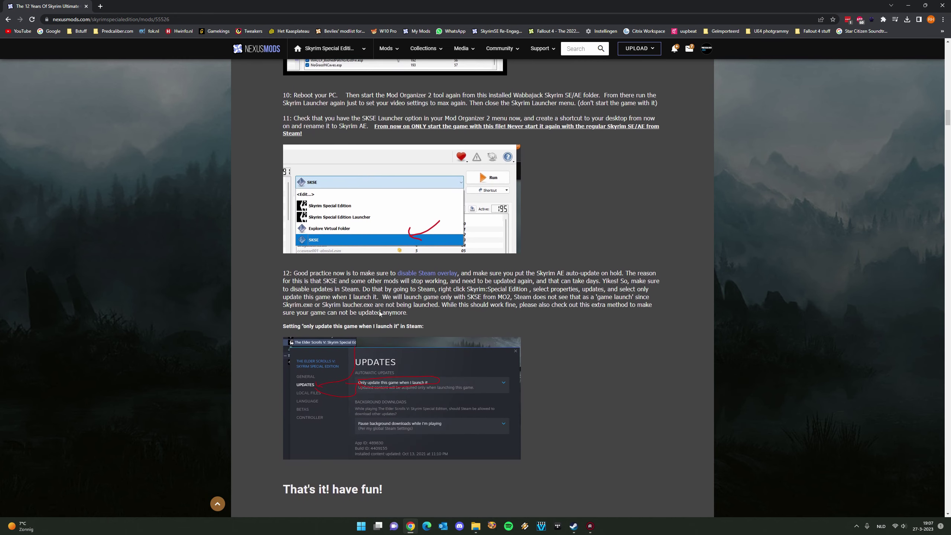
scroll(379, 312, down, 3)
scroll(369, 272, up, 16)
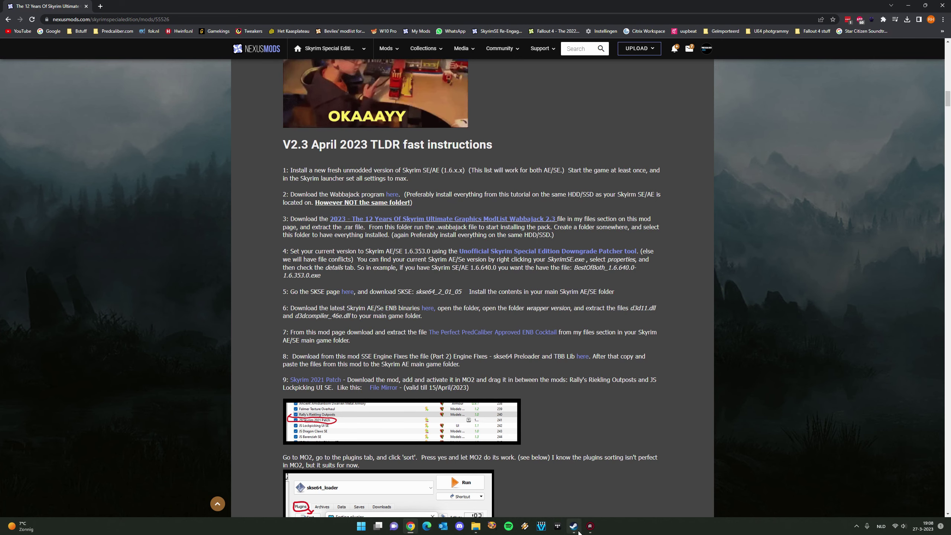
- Switch to Steam, show the management options for Skyrim Special Edition in the library, and return to the desktop
click(573, 526)
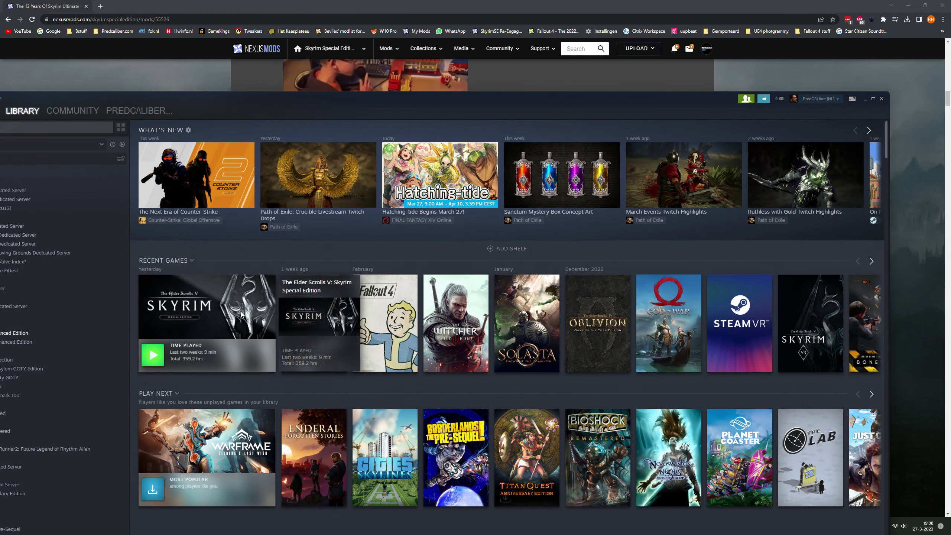
right_click(220, 314)
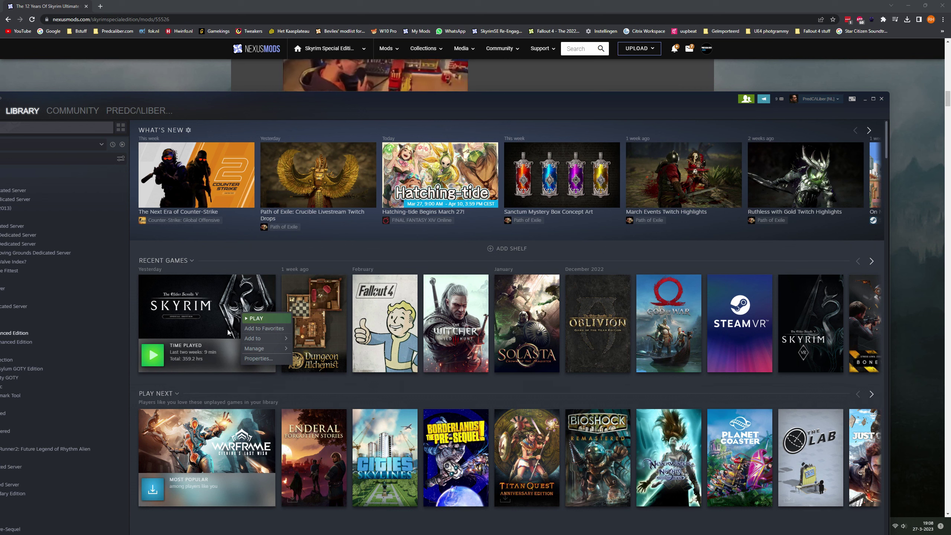
mouse_move(264, 351)
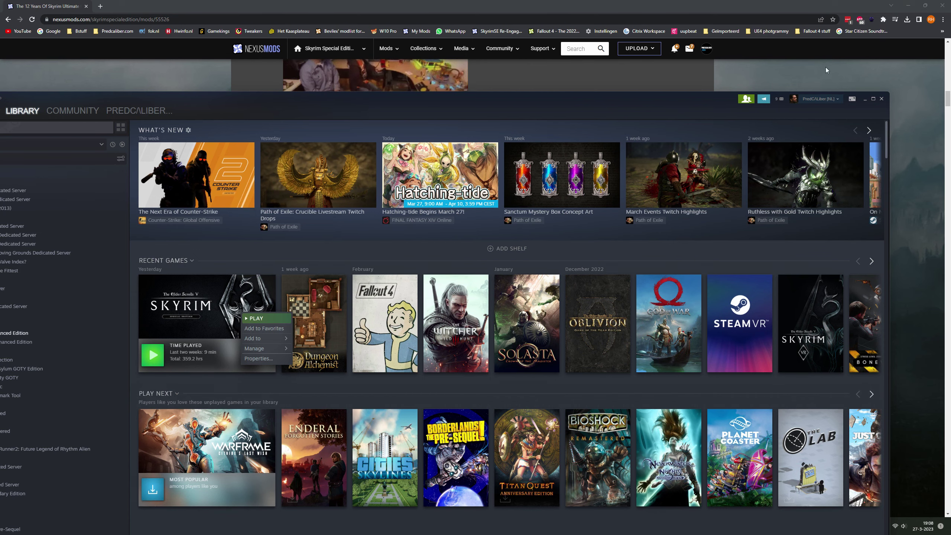
key(super+d)
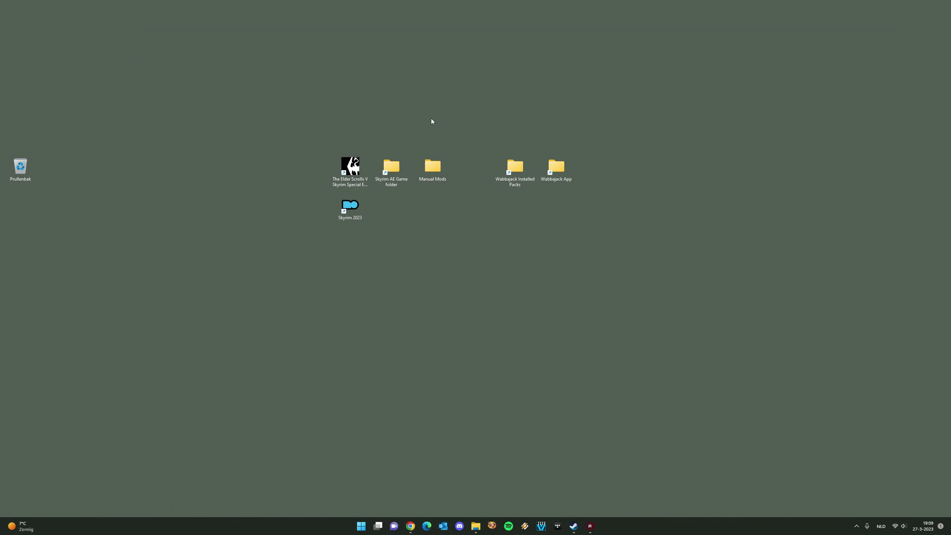
- Open the Skyrim AE Game folder, examine its full installation path, and minimise the window
double_click(396, 184)
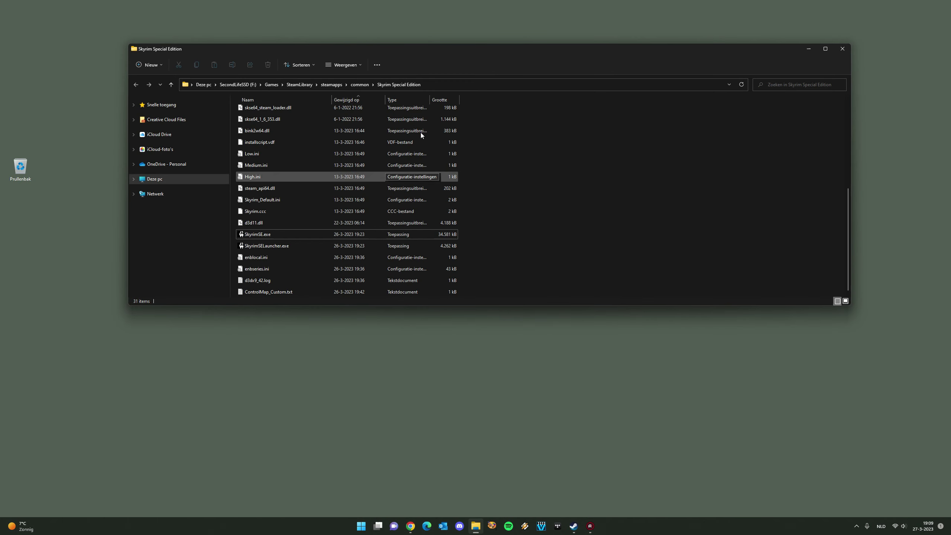
click(457, 86)
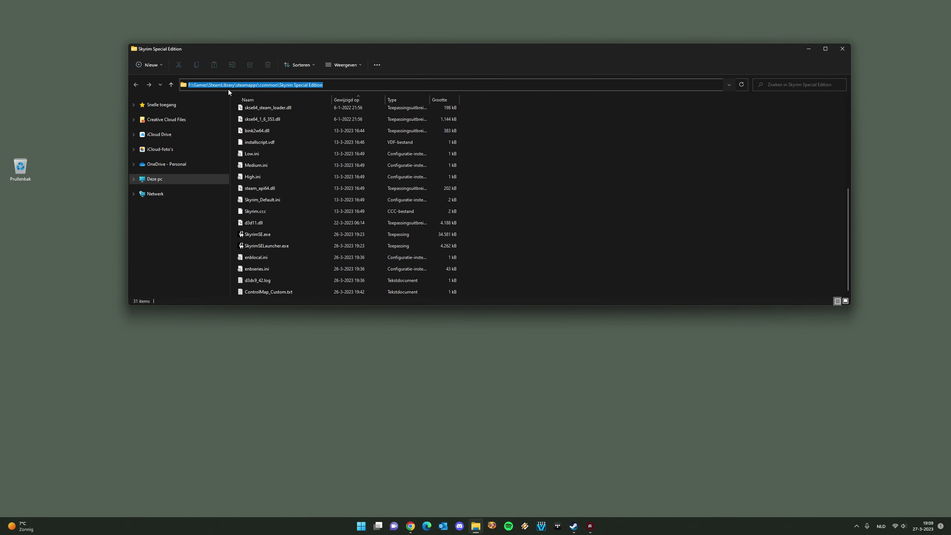
key(End)
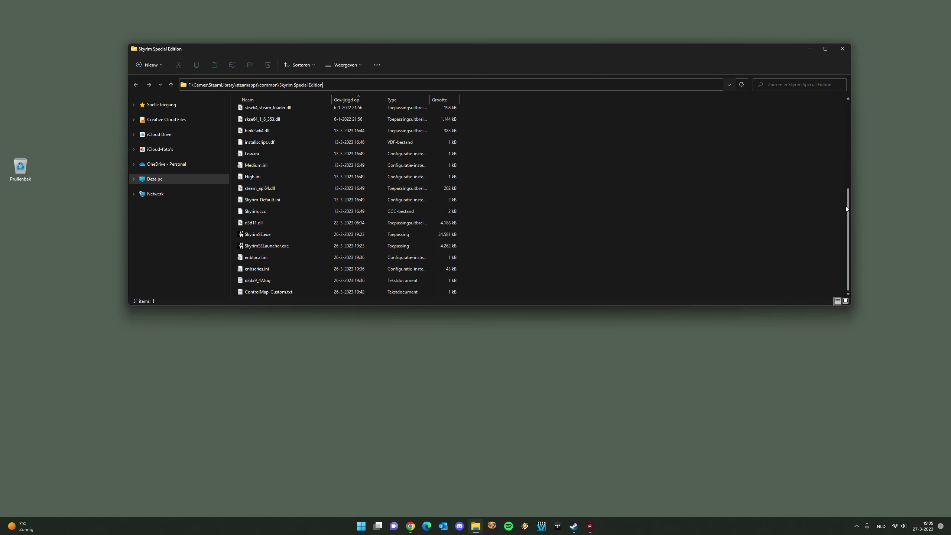
mouse_move(846, 207)
mouse_down()
mouse_move(848, 179)
mouse_move(842, 213)
mouse_up()
click(809, 50)
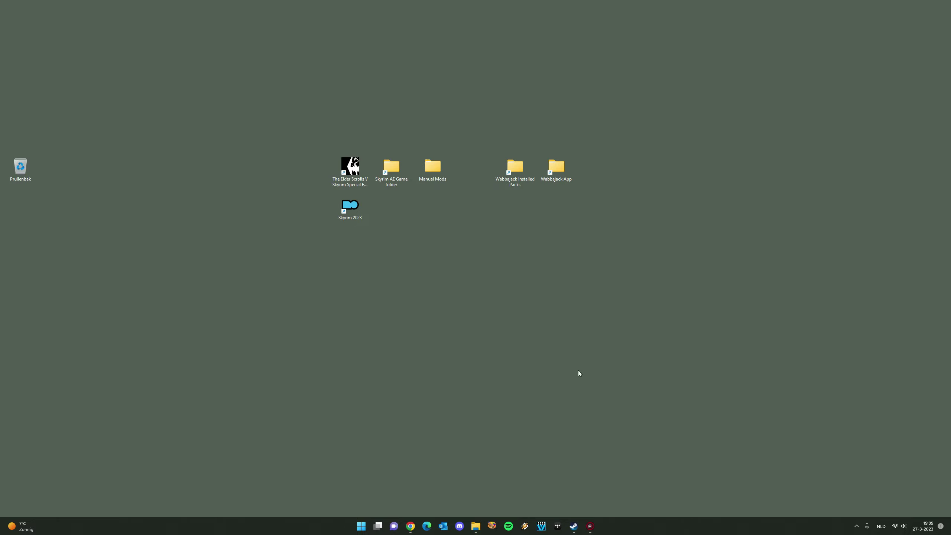
- Revisit Skyrim Special Edition in the Steam library, minimise Steam, and point out the game's desktop shortcut
click(574, 528)
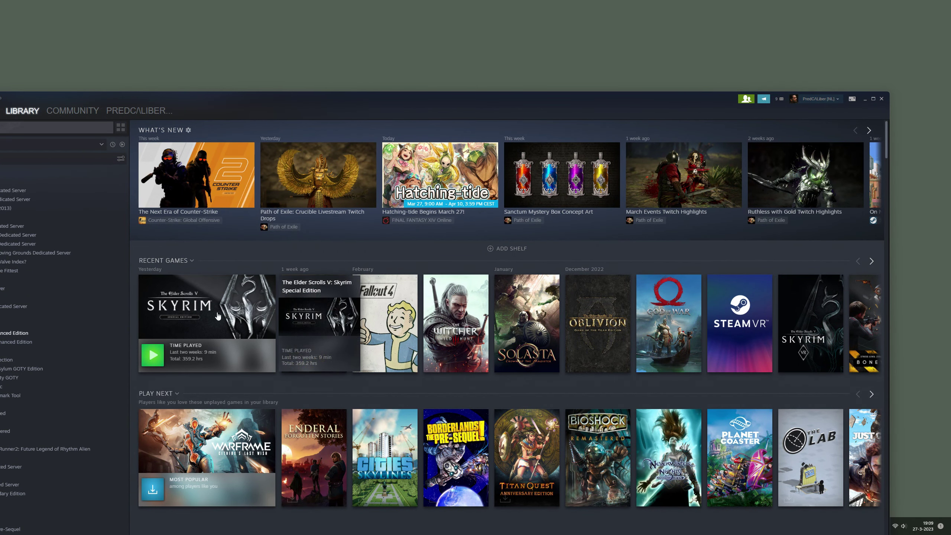
right_click(177, 308)
click(223, 240)
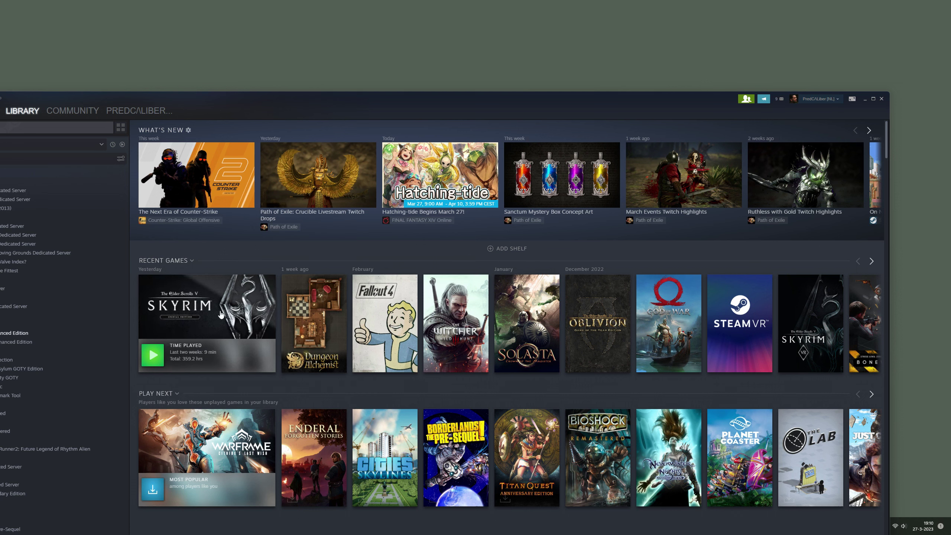
mouse_move(227, 322)
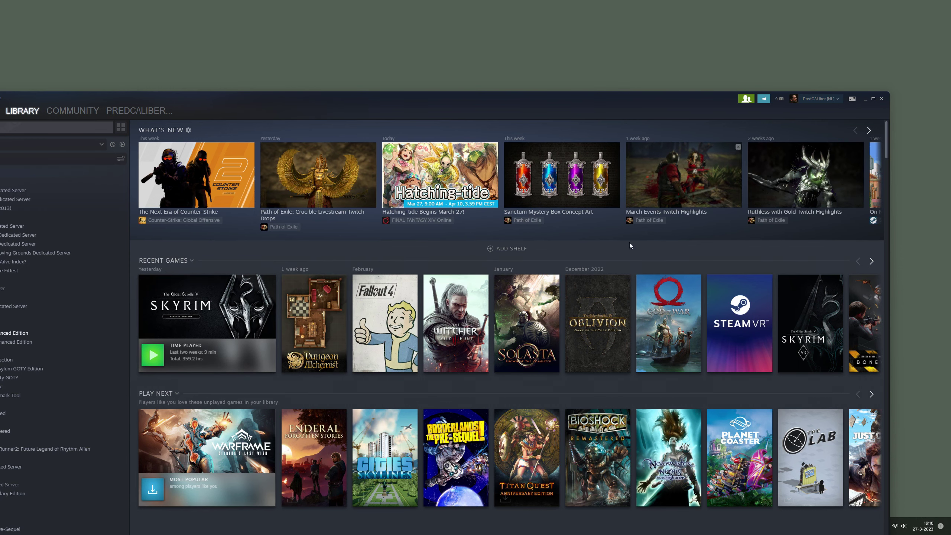
click(865, 99)
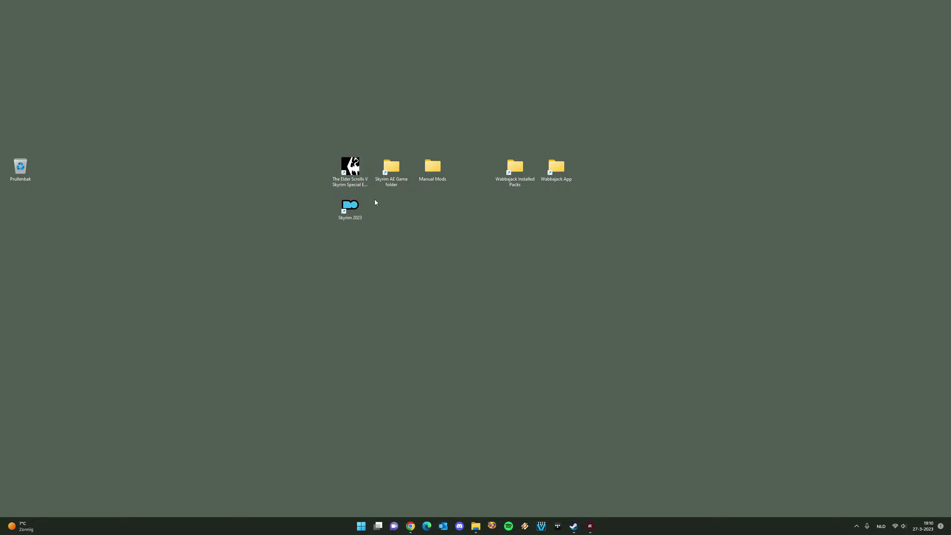
click(350, 170)
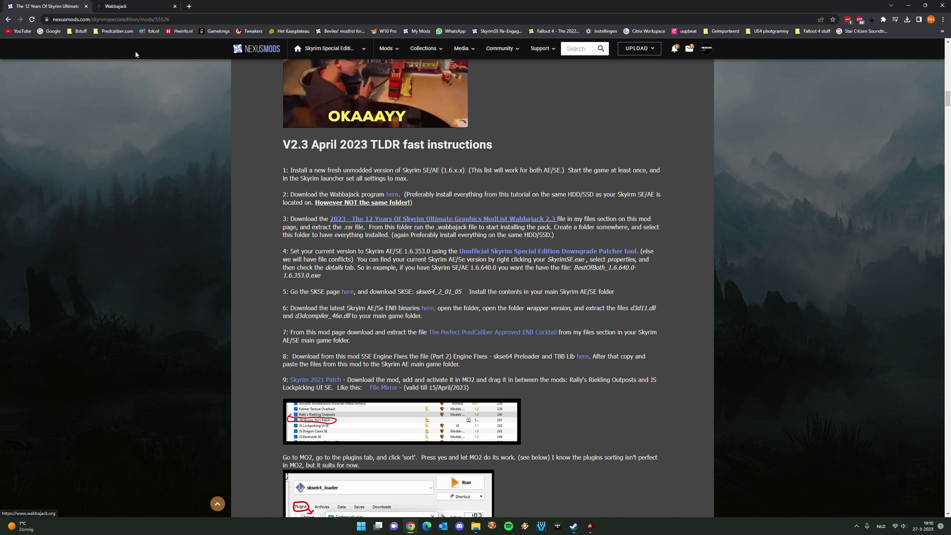
- Open the Wabbajack website from instruction 2 to view its download option, then close that page and minimise the browser
click(392, 194)
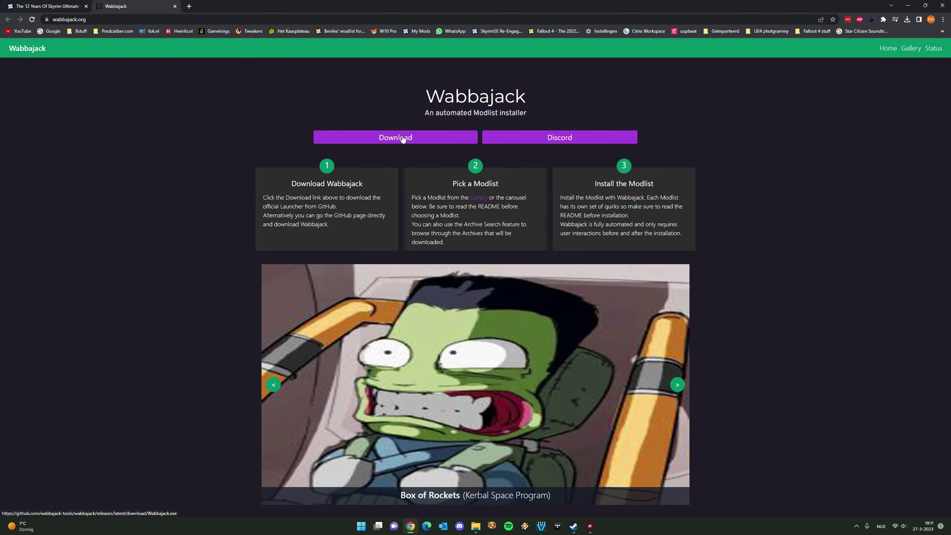
click(175, 6)
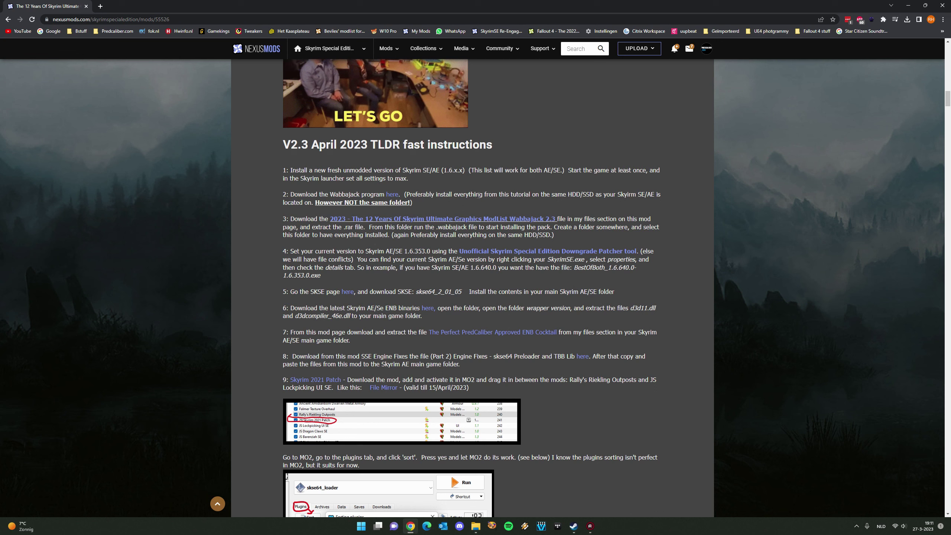
click(908, 6)
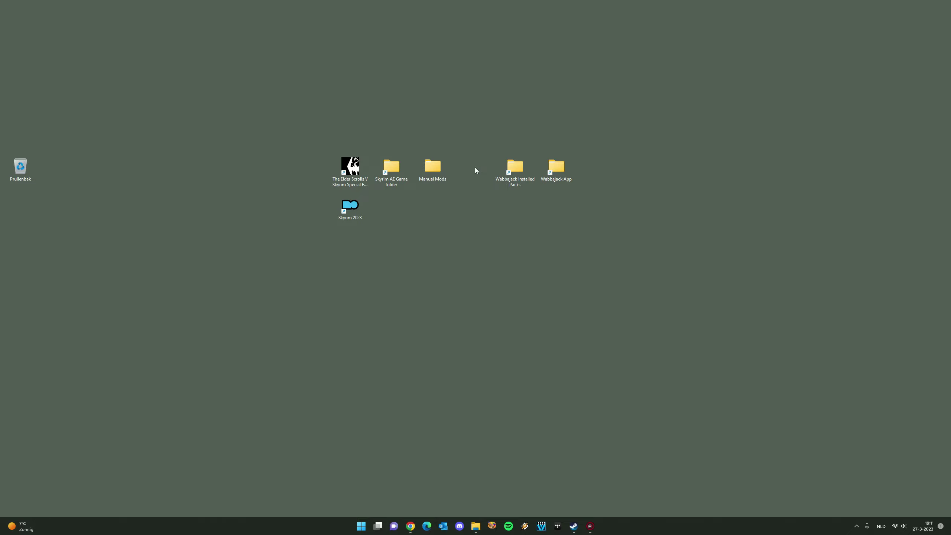
- Open the Wabbajack App folder, check its full path and the Wabbajack.exe file, and close the folder
double_click(556, 167)
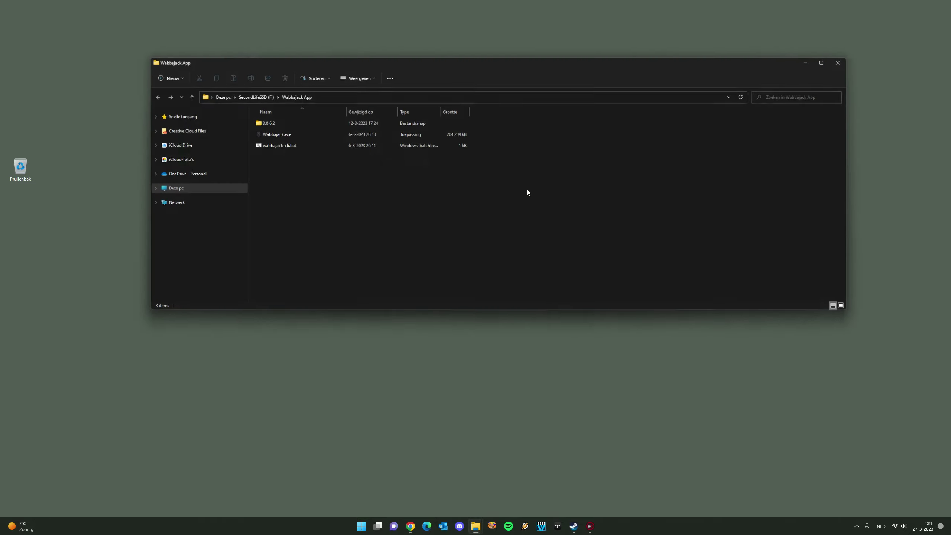
click(323, 94)
click(239, 99)
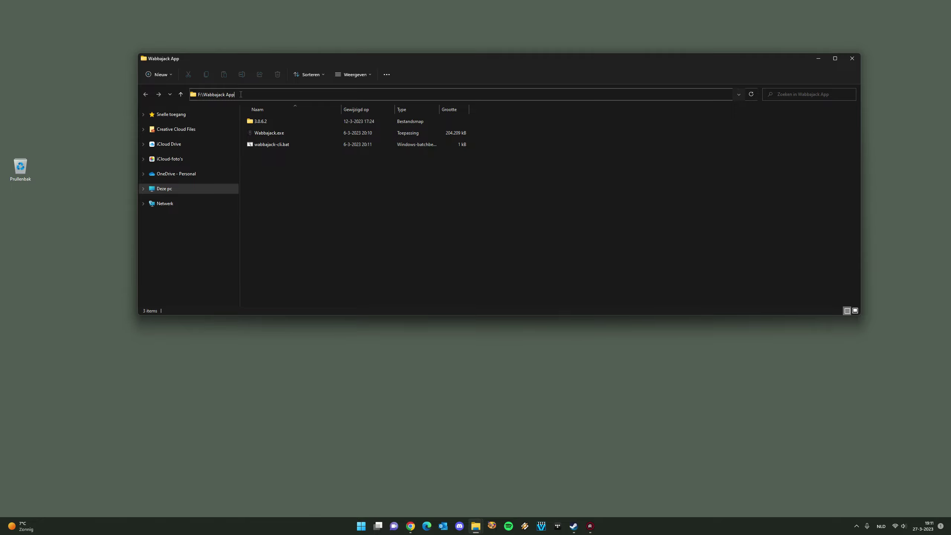
click(282, 135)
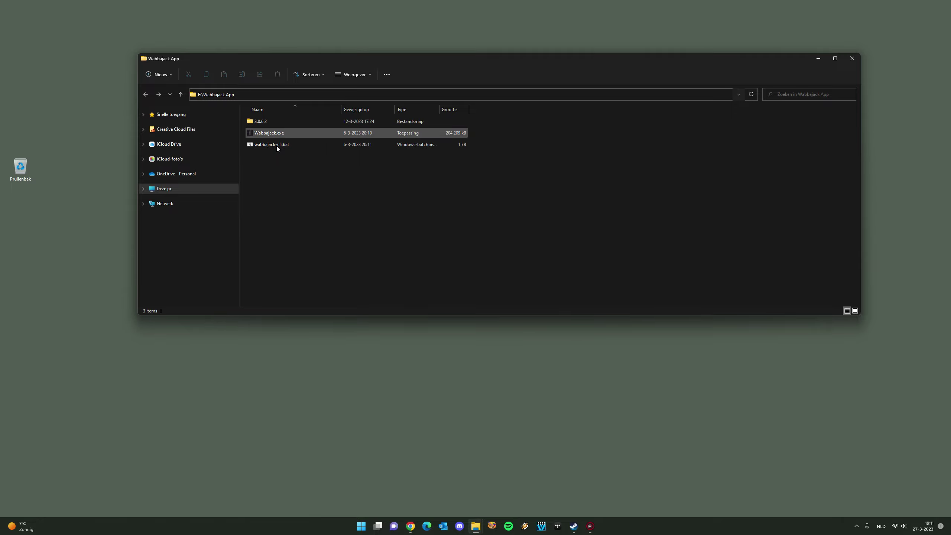
click(853, 59)
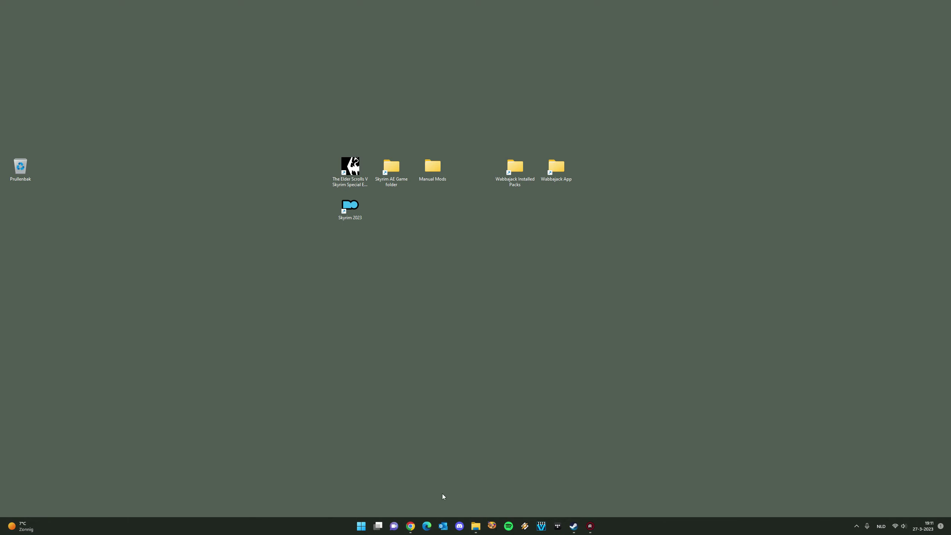
- Open the instruction 3 modlist link in a new browser tab, view the Wabbajack 2.3 main file, and close that tab
click(409, 532)
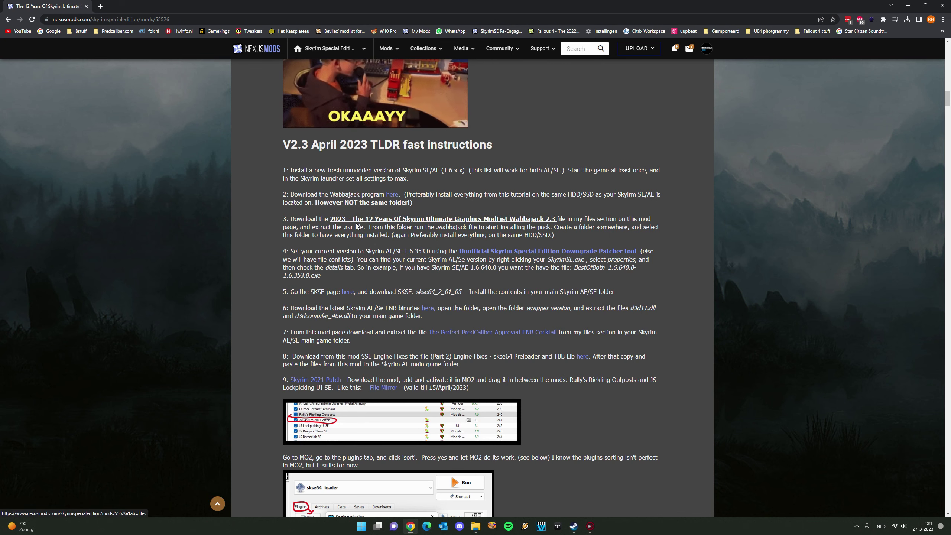
scroll(318, 235, up, 3)
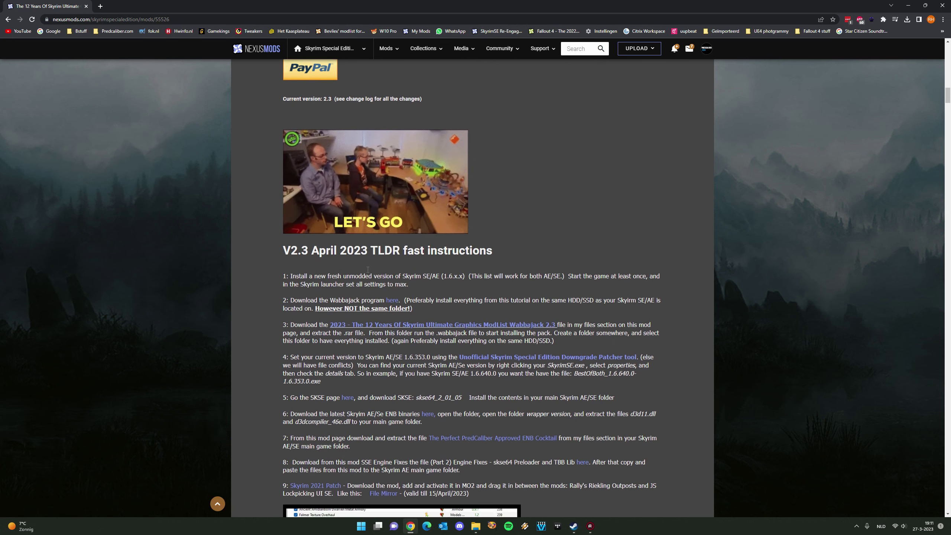
scroll(361, 266, down, 2)
right_click(368, 256)
click(387, 262)
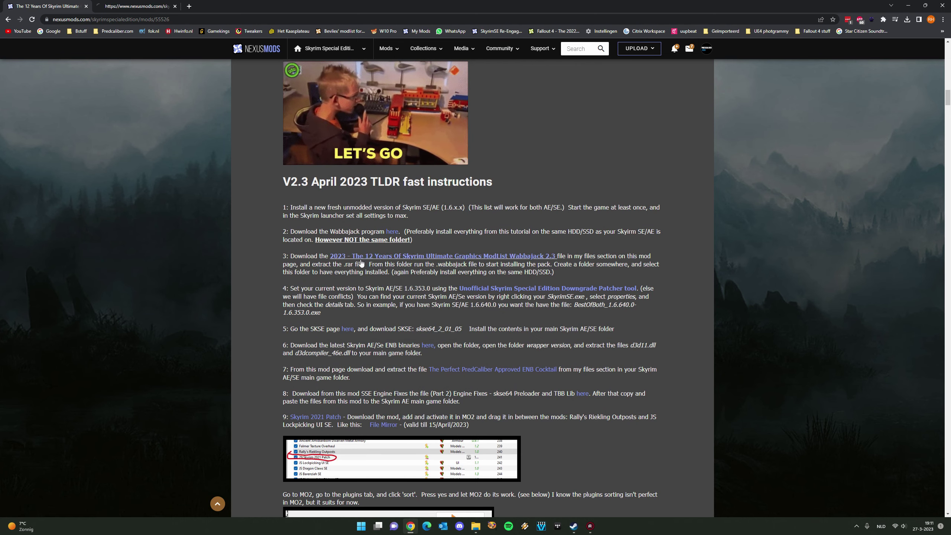
click(128, 6)
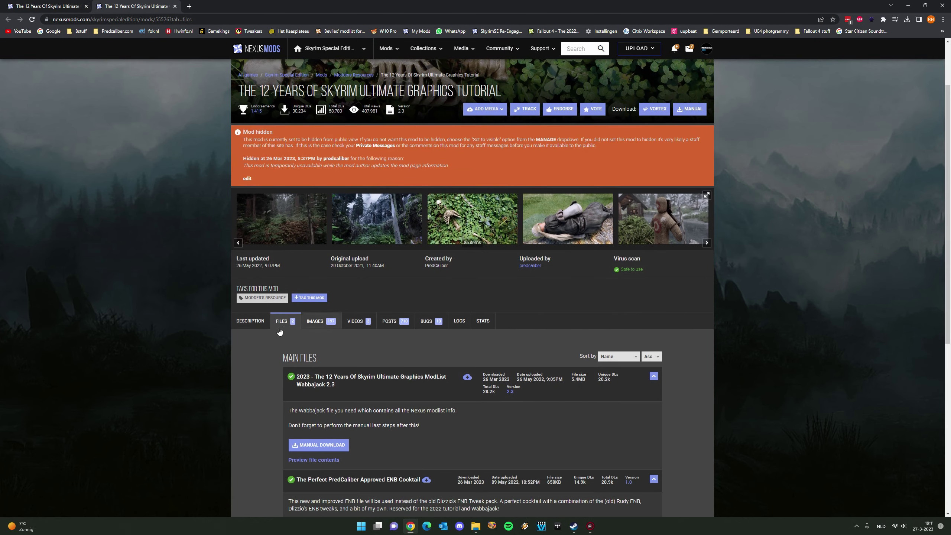
scroll(268, 323, down, 4)
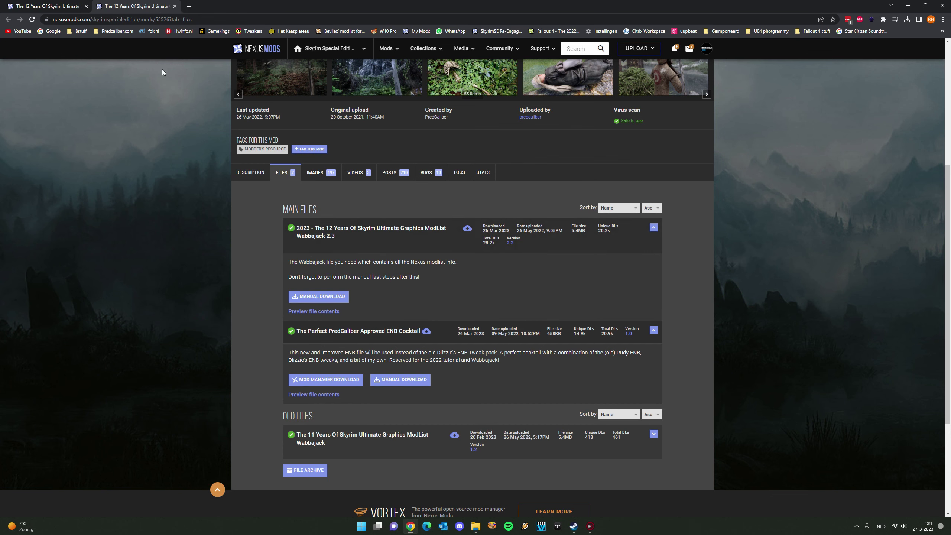
click(175, 6)
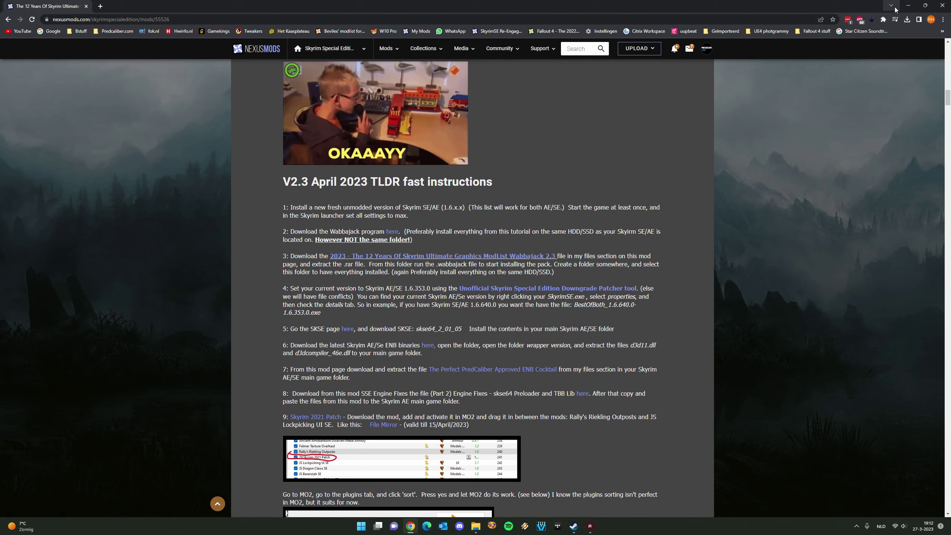
click(908, 6)
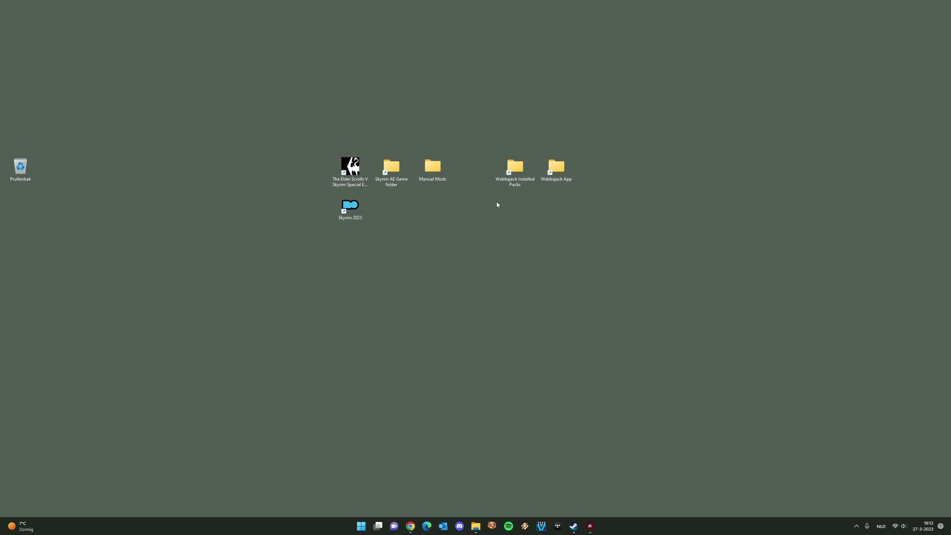
- Go through Manual Mods to the extracted The 11 Years Of Skyrim Ultimate Graphics ModList folder and locate its .wabbajack file
double_click(437, 166)
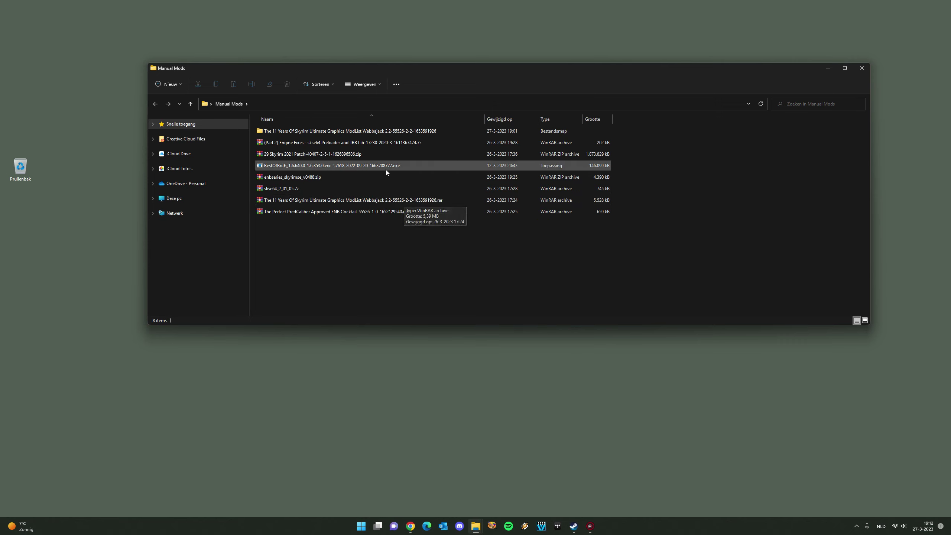
click(390, 130)
double_click(390, 131)
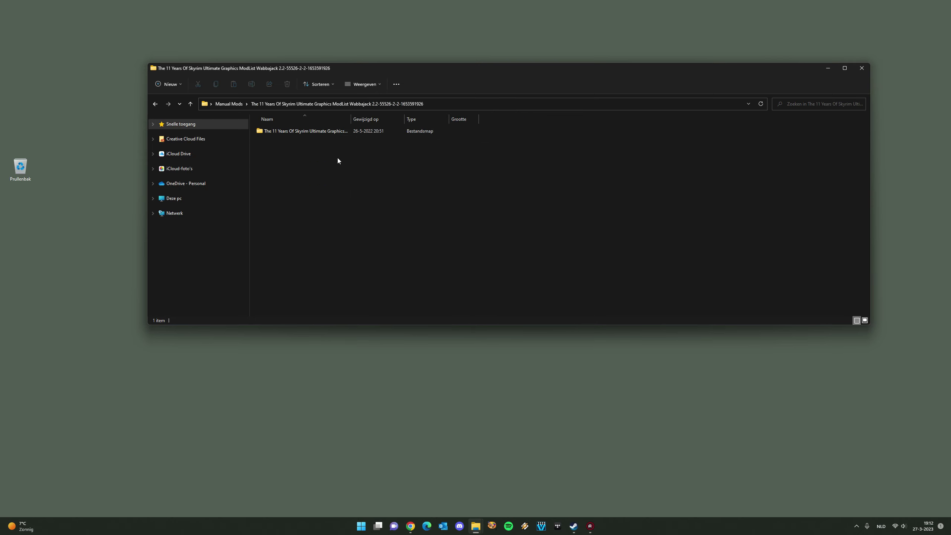
double_click(317, 134)
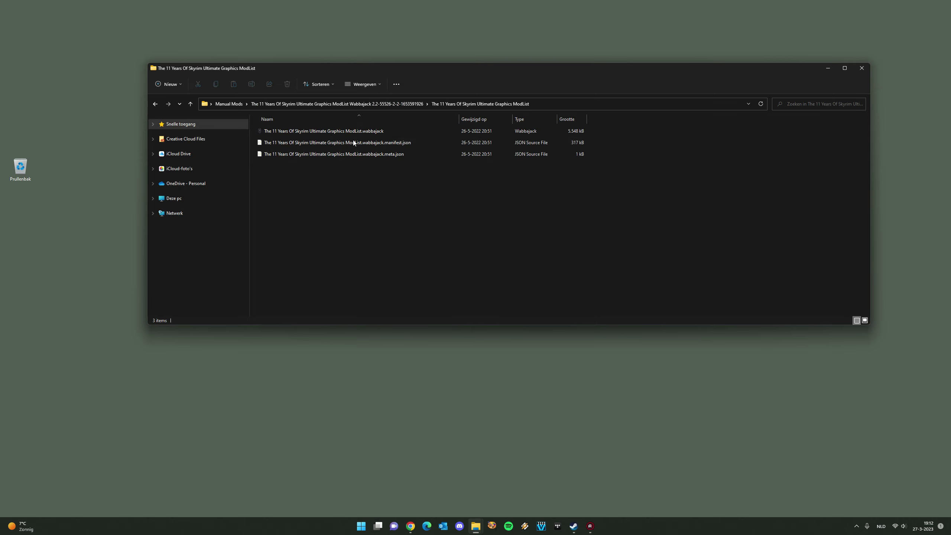
click(369, 128)
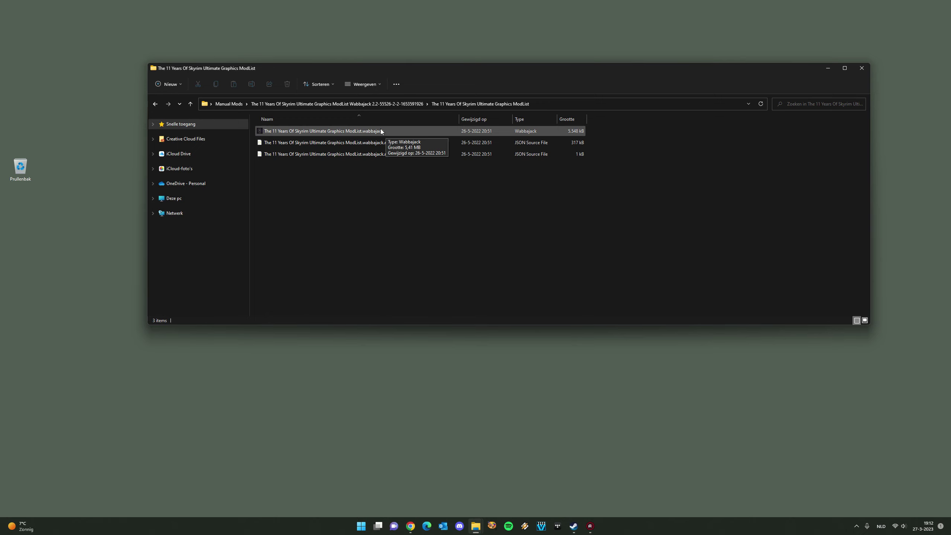
- Open The 11 Years Of Skyrim Ultimate Graphics ModList .wabbajack file in Wabbajack and close the extra mod page in the browser
double_click(380, 129)
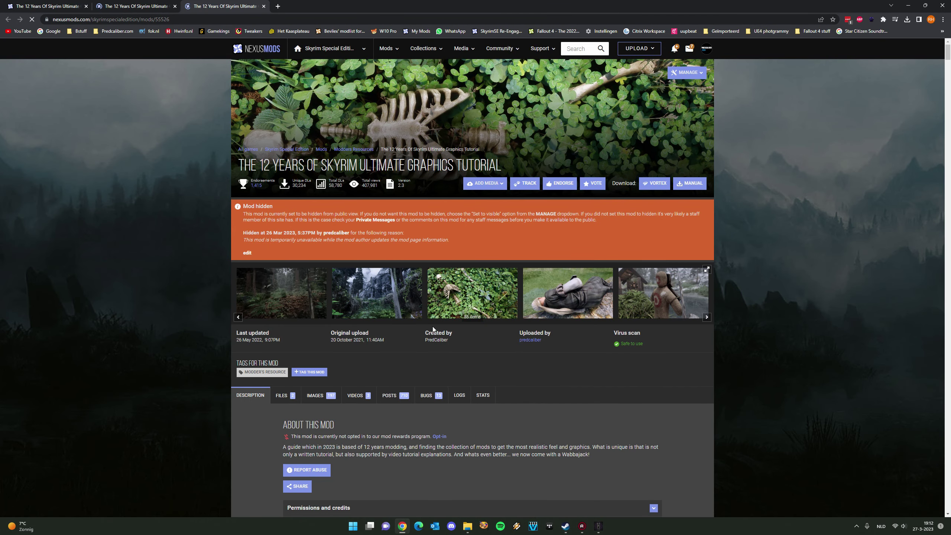
scroll(348, 158, down, 1)
click(264, 7)
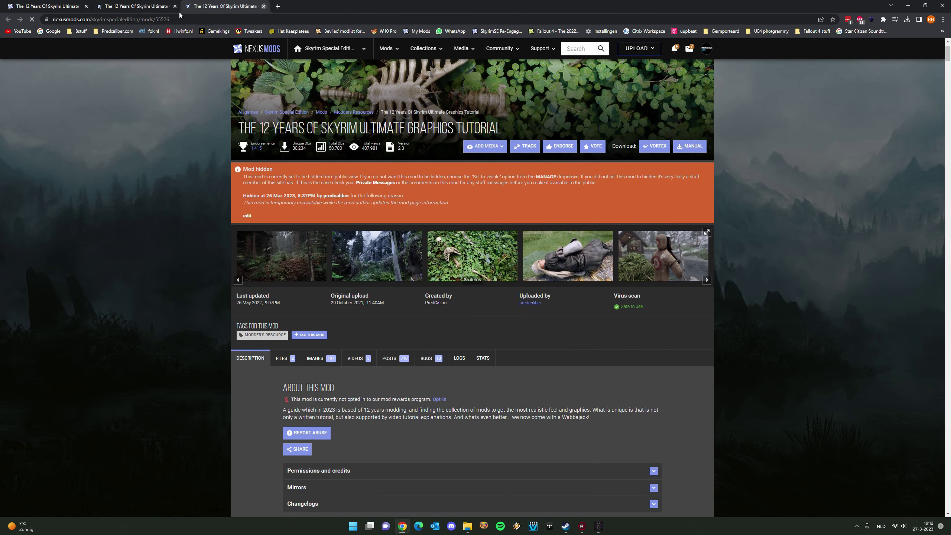
scroll(386, 182, down, 10)
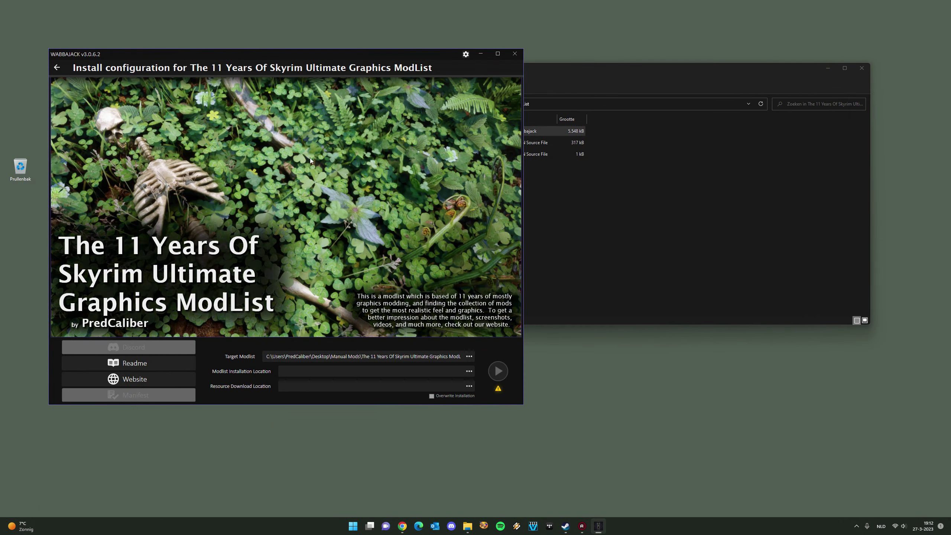
drag(301, 54, 501, 54)
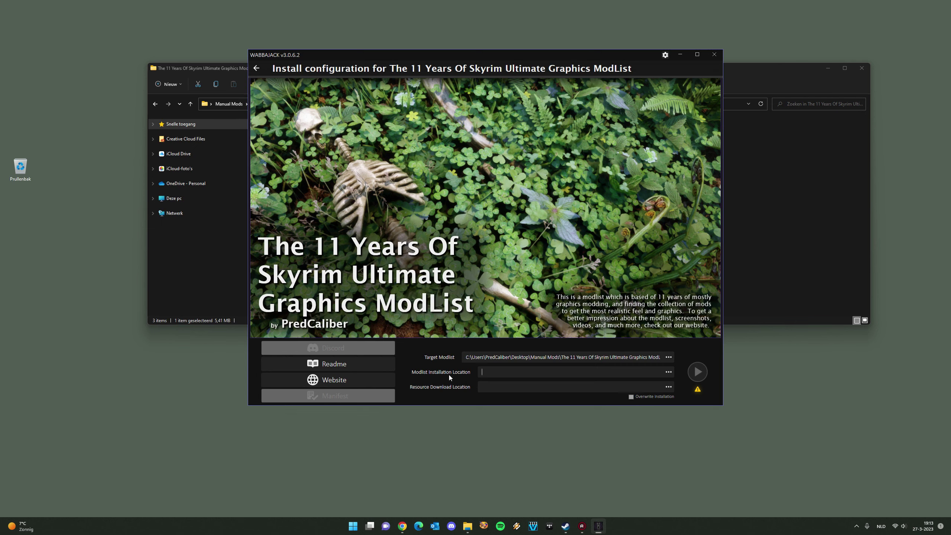
- Set the modlist installation location to F:\Wabbajack Installed Packs\Skyrim SE 2023 Wabbajack
click(668, 372)
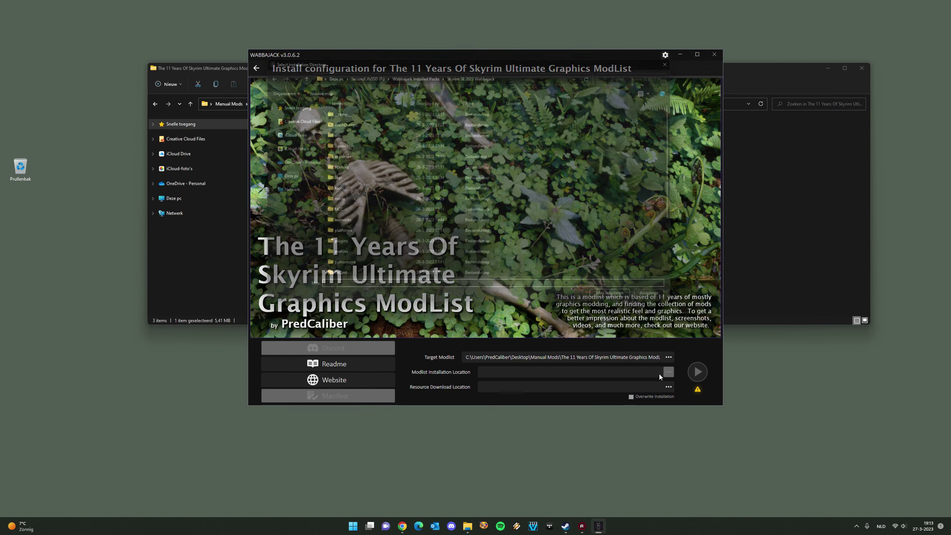
click(412, 70)
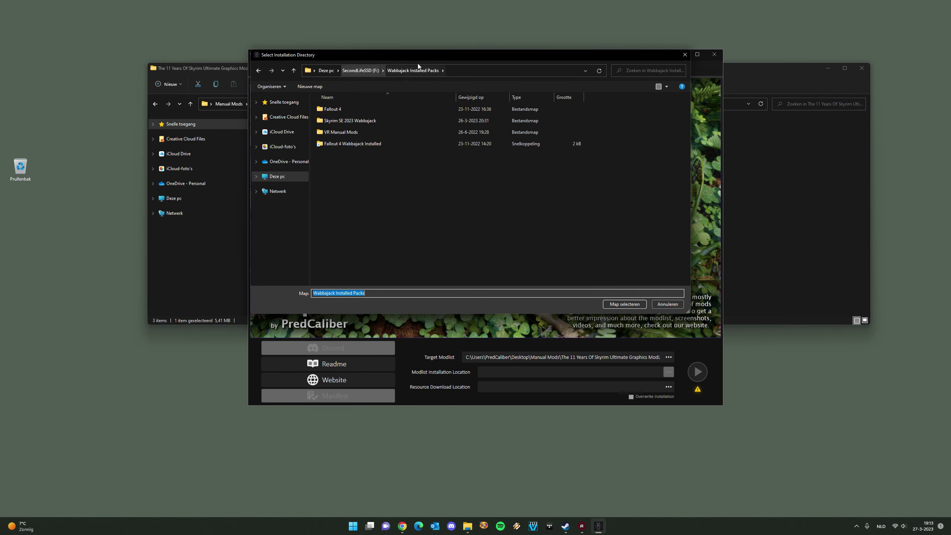
click(418, 71)
click(379, 71)
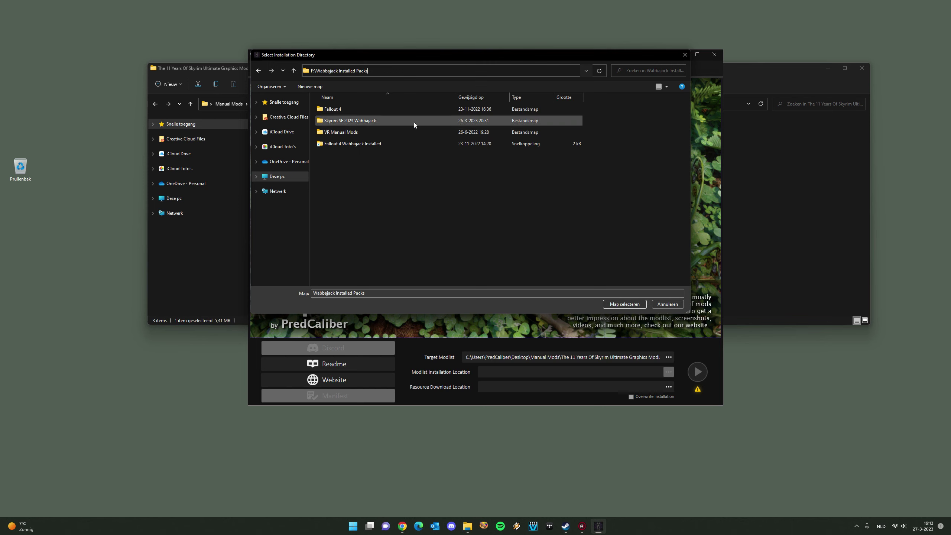
click(398, 122)
double_click(398, 121)
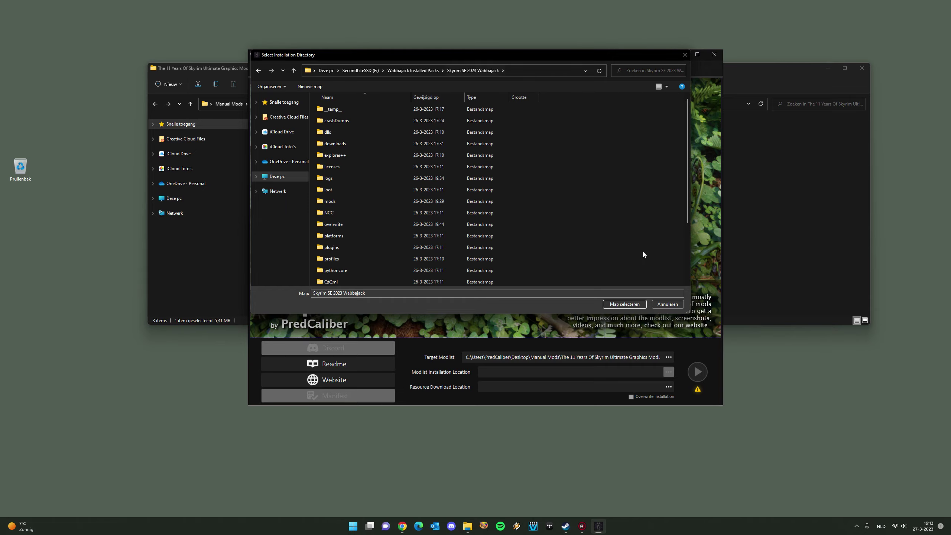
click(667, 305)
click(668, 373)
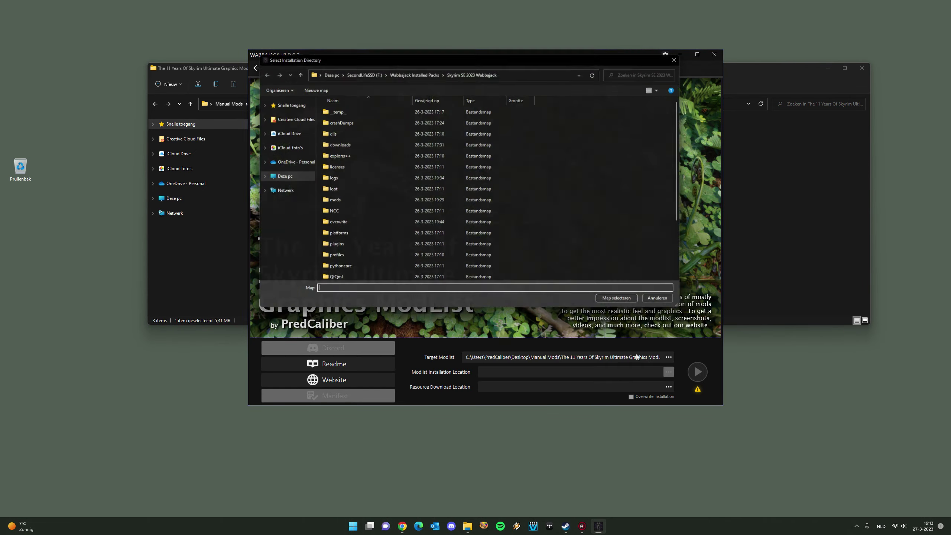
click(625, 306)
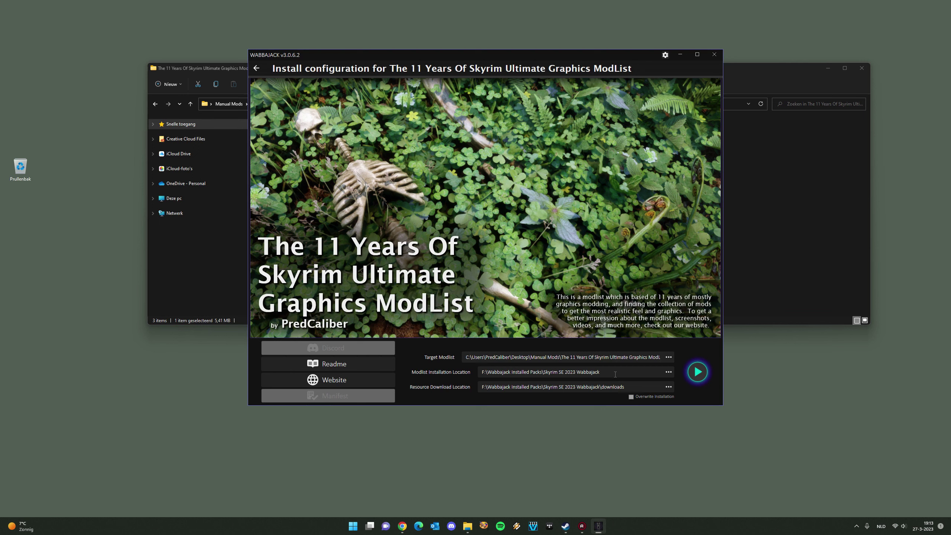
click(575, 372)
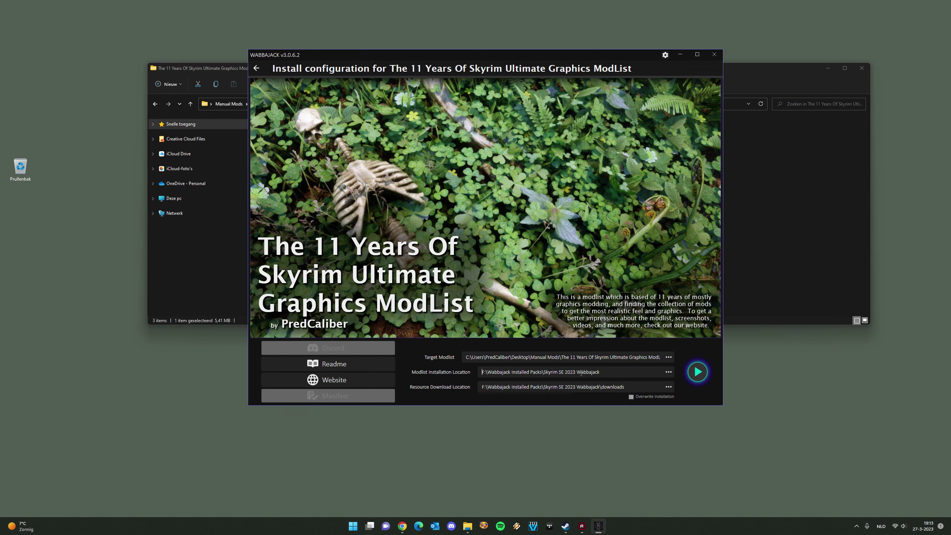
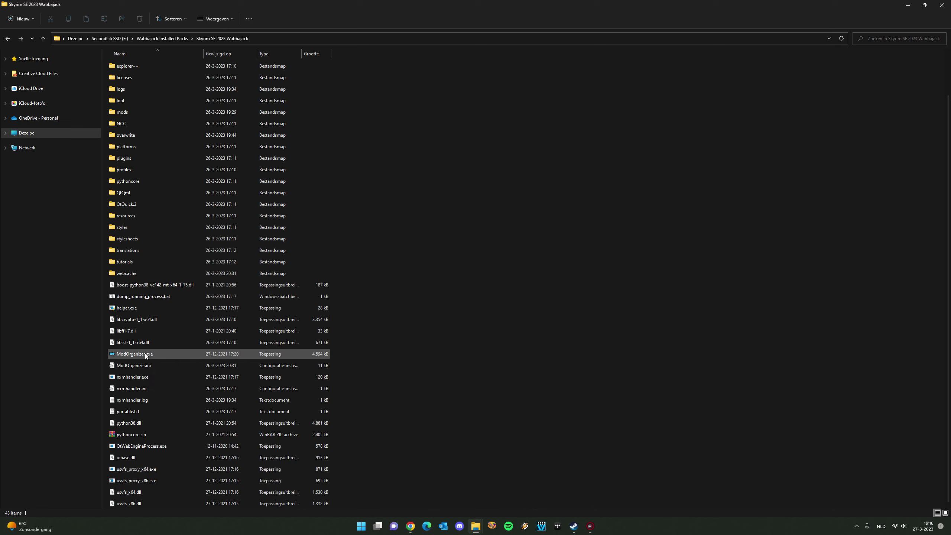
- Look at the file options of ModOrganizer.exe in the Skyrim SE 2023 Wabbajack folder, and close the folder
right_click(145, 356)
click(489, 292)
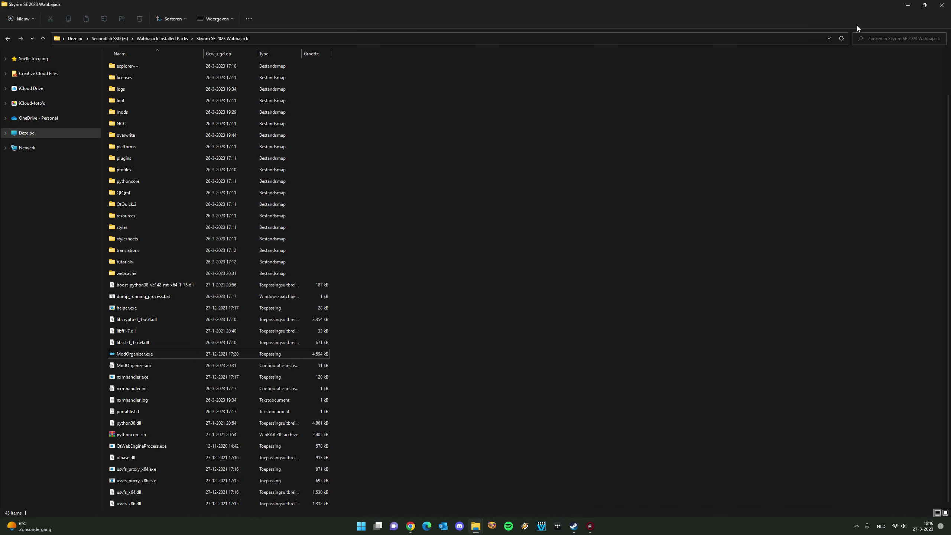
click(942, 4)
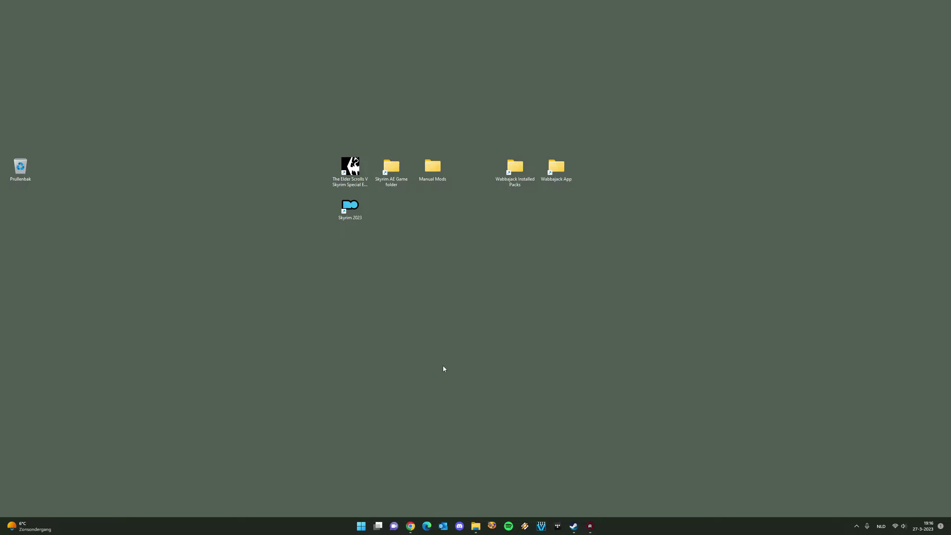
- Open the Skyrim AE Game folder from the desktop, check its full path, and close the folder
click(398, 183)
click(399, 174)
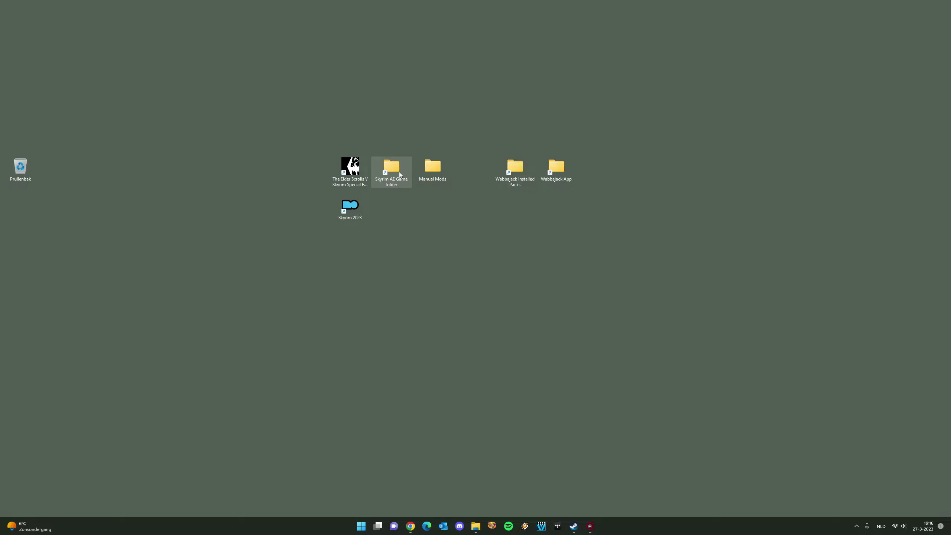
double_click(400, 171)
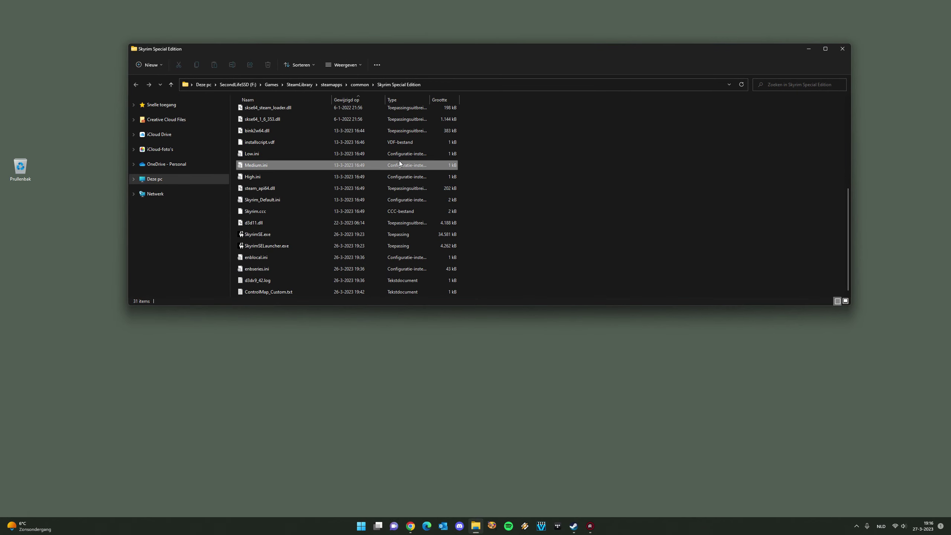
click(443, 87)
click(391, 85)
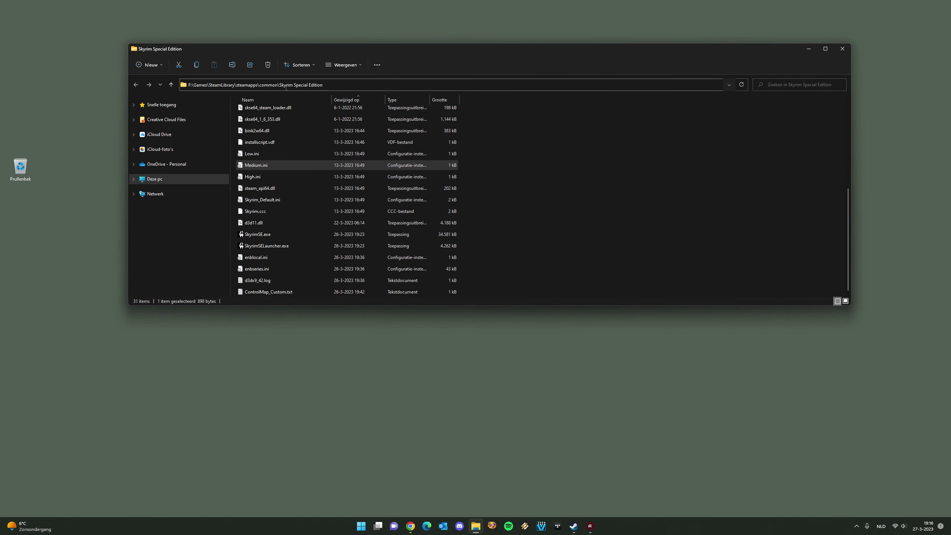
click(842, 51)
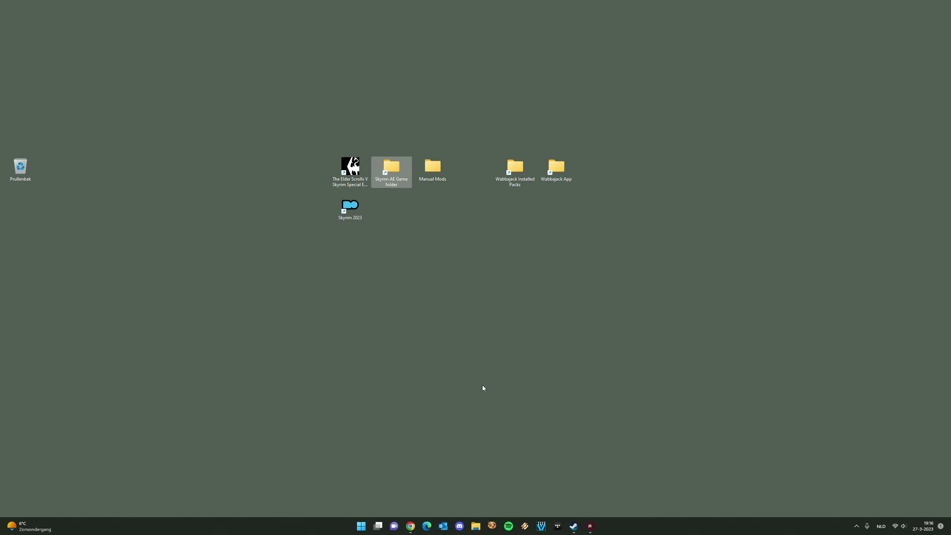
- Return to the Nexus Mods instructions in the browser and open instruction 4's Unofficial Skyrim Special Edition Downgrade Patcher link in a new tab
click(406, 527)
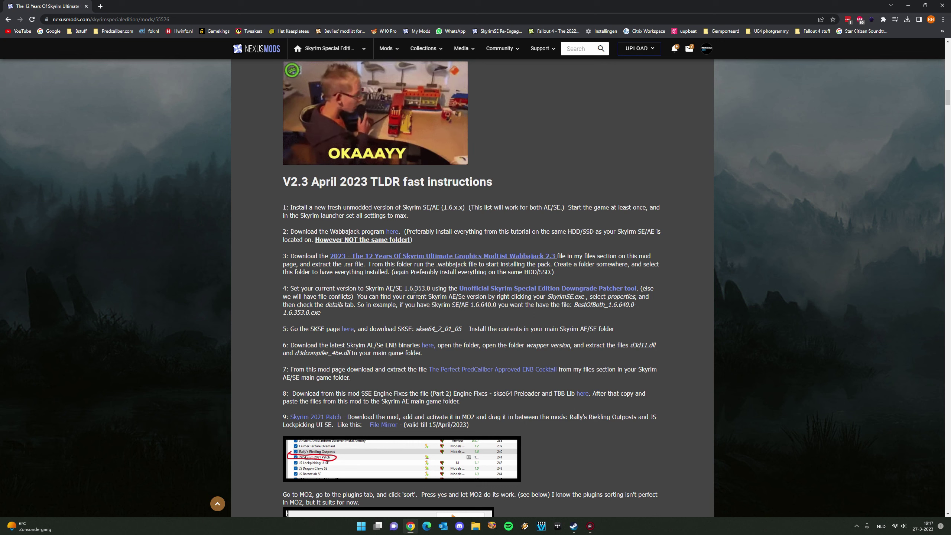
drag(404, 288, 418, 288)
click(427, 292)
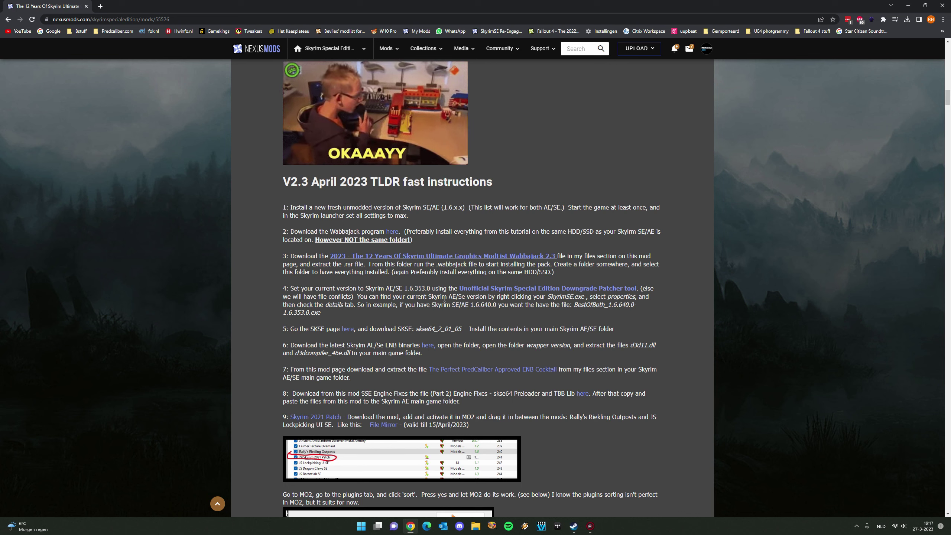
right_click(494, 288)
click(514, 294)
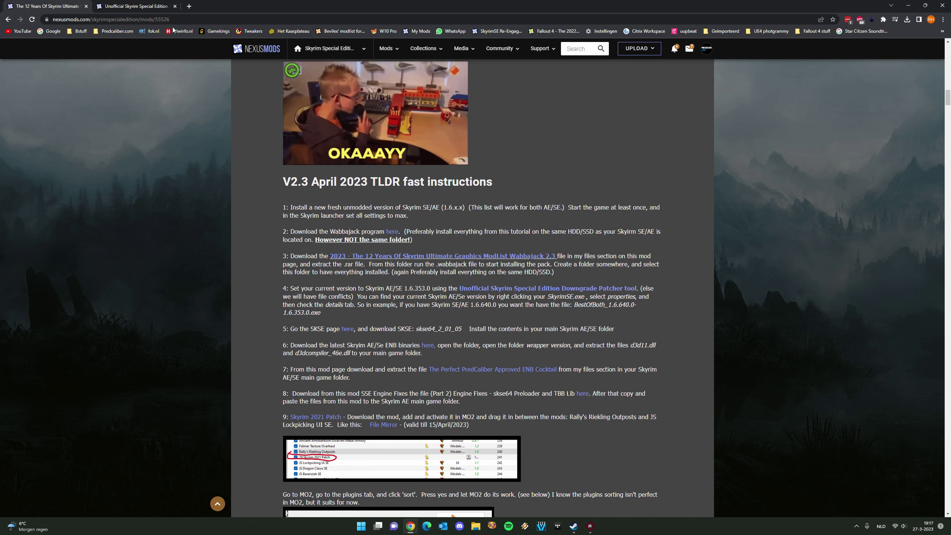
- View the Downgrade Patcher's files and look through the BestOfBoth versions among the old files
key(ctrl+Tab)
click(283, 331)
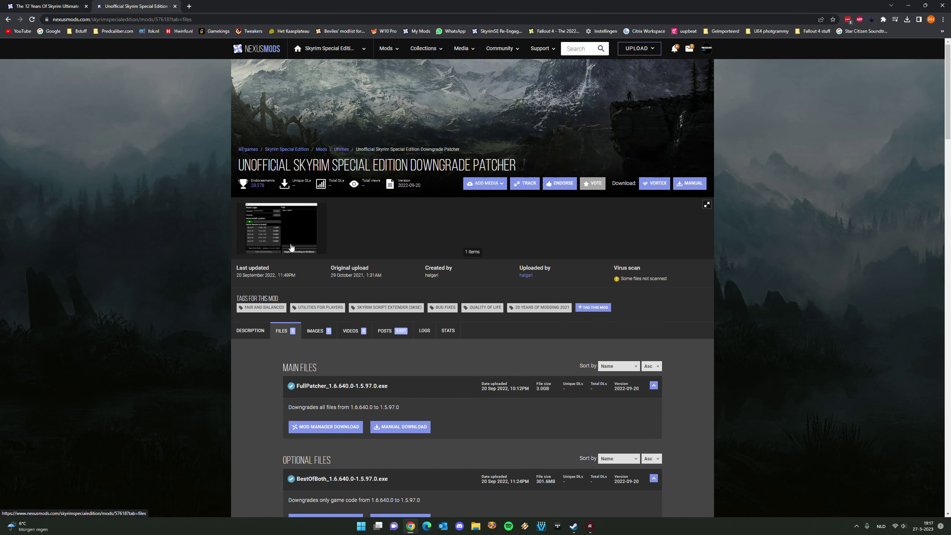
scroll(351, 316, down, 4)
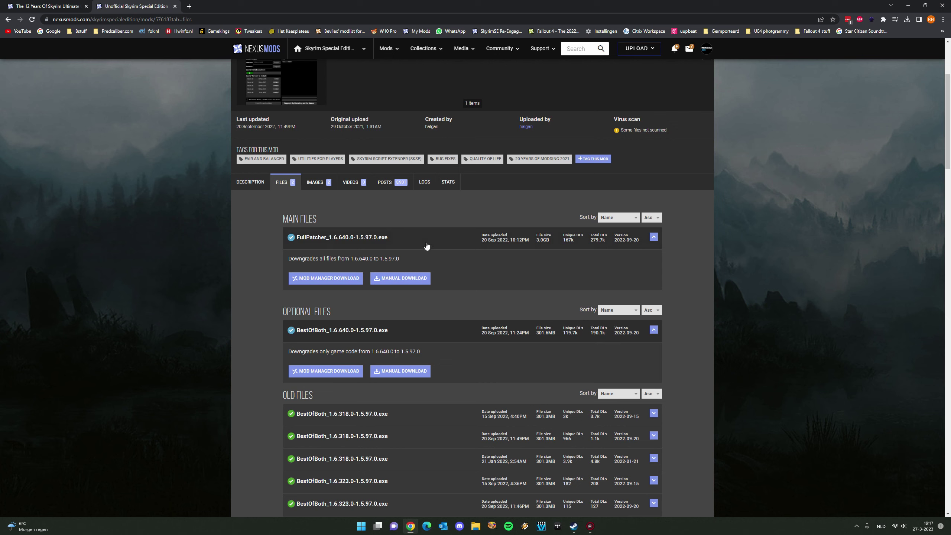
scroll(427, 246, down, 5)
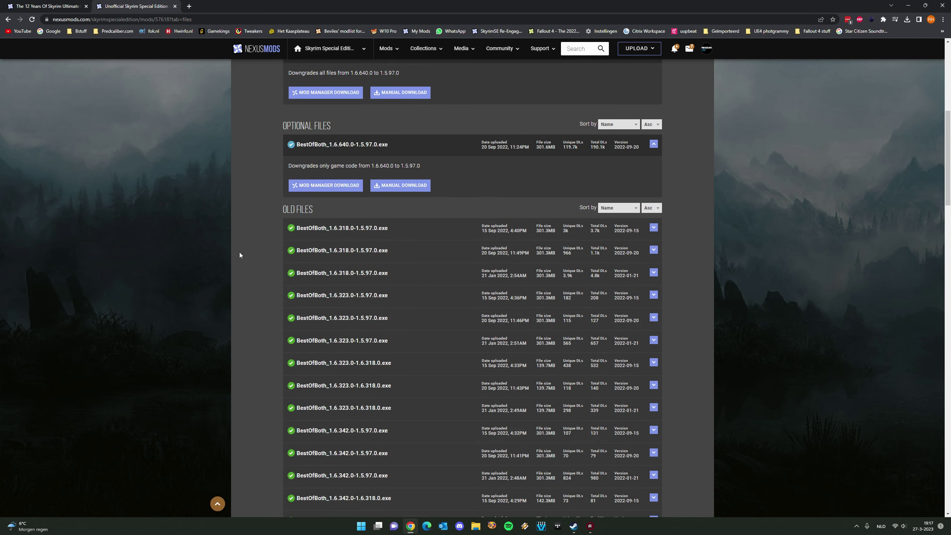
scroll(415, 353, down, 10)
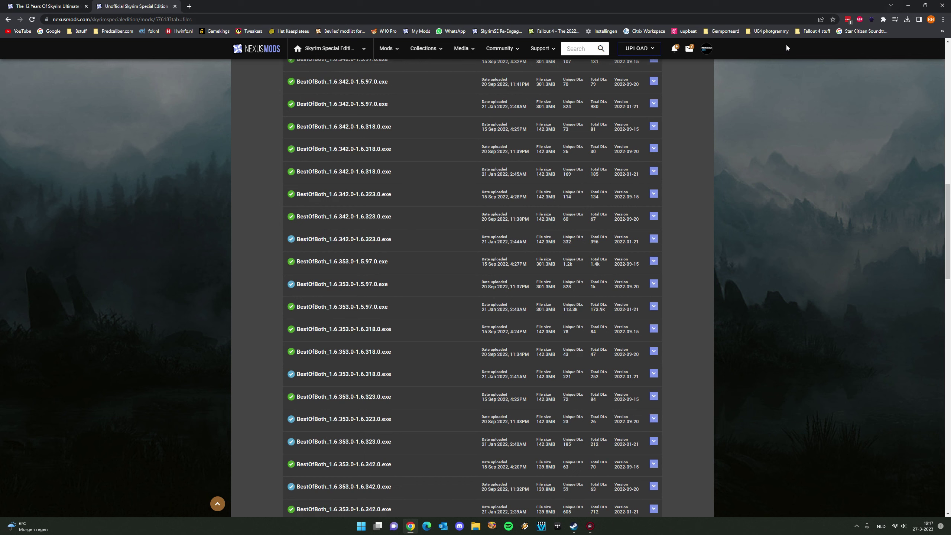
- Minimise the browser and open the properties of SkyrimSE.exe in the Skyrim AE Game folder
click(906, 7)
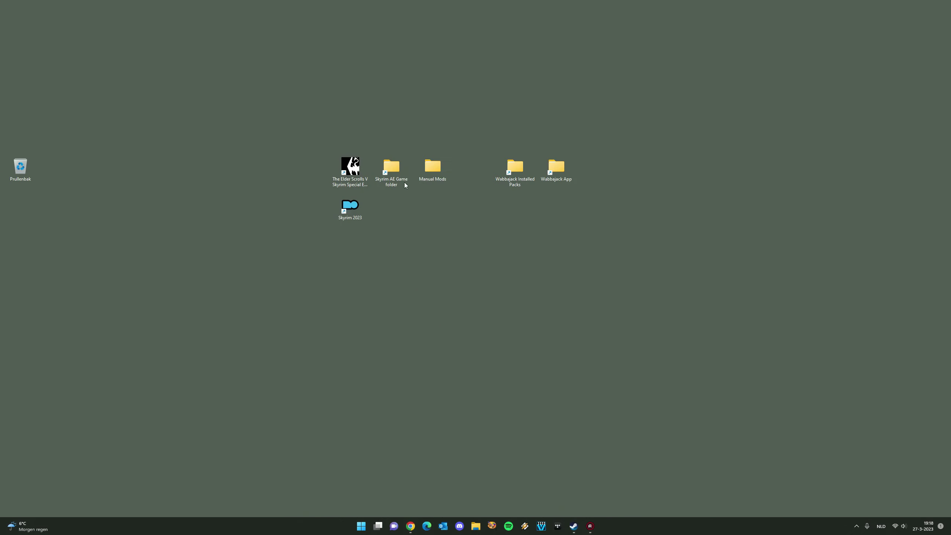
double_click(398, 184)
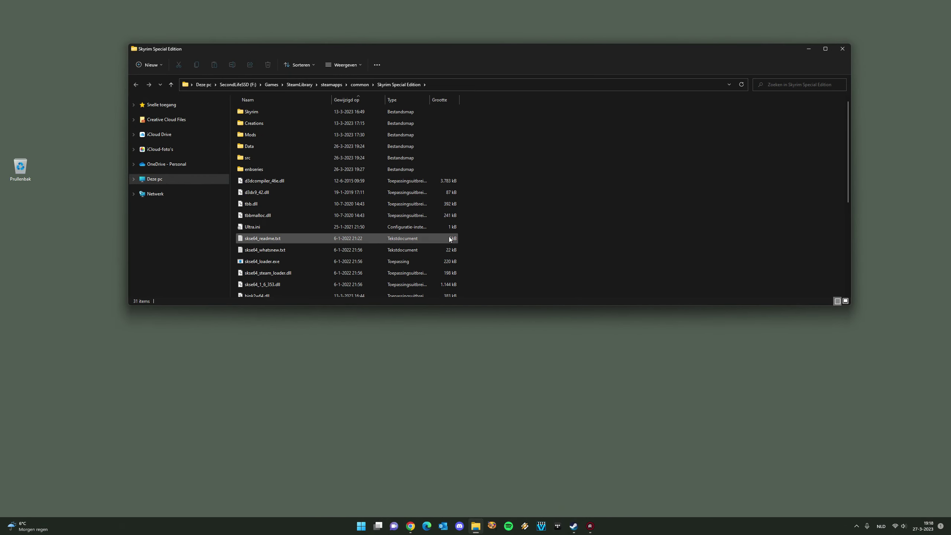
scroll(390, 242, down, 5)
right_click(256, 236)
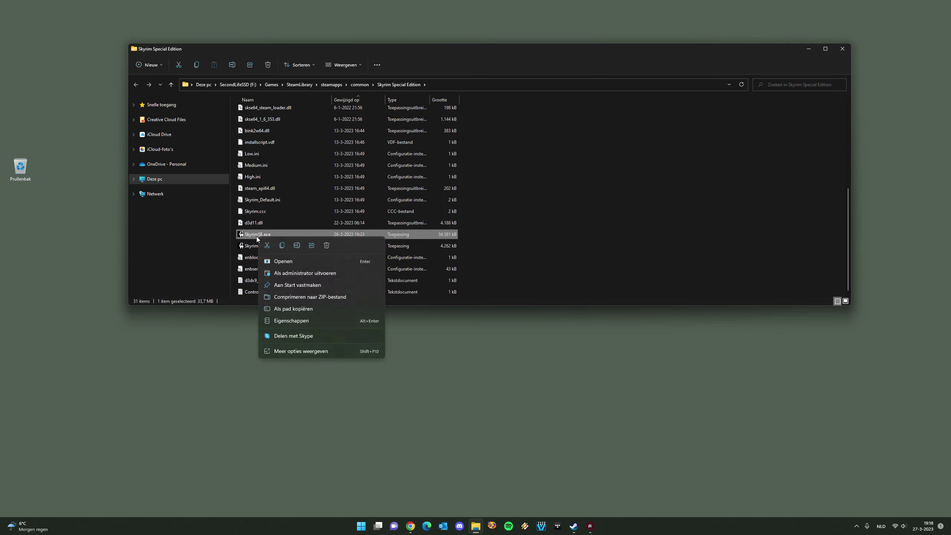
click(280, 351)
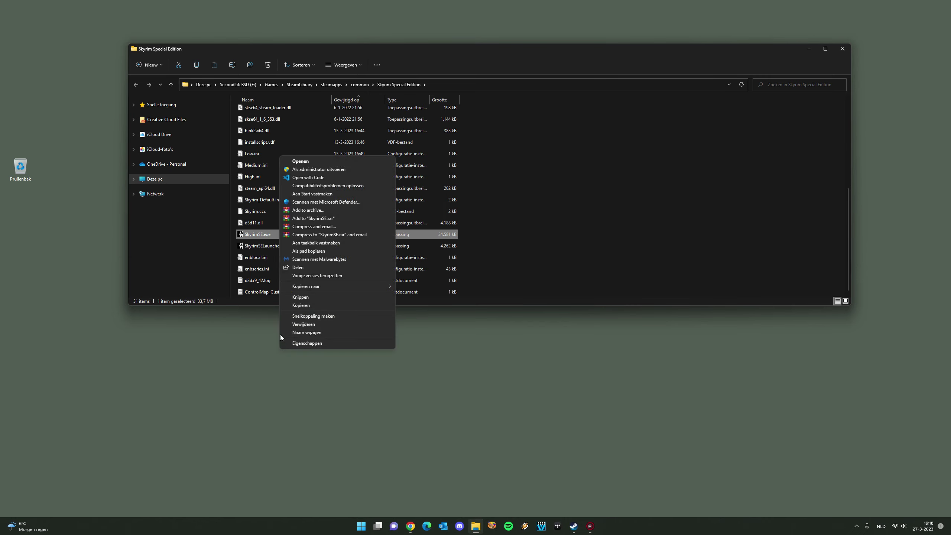
click(322, 343)
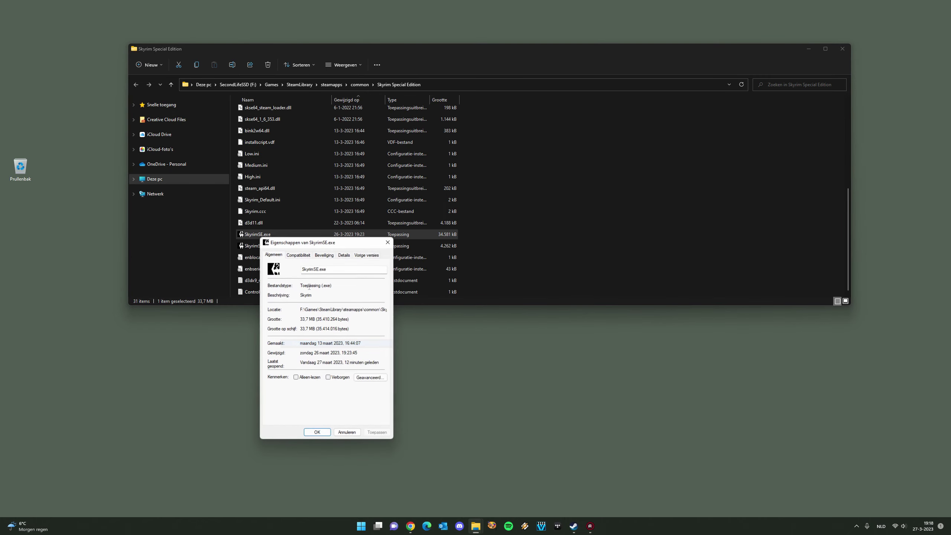
- Check the file version in the SkyrimSE.exe details, close the properties, and return to the modlist instructions in the browser
click(343, 256)
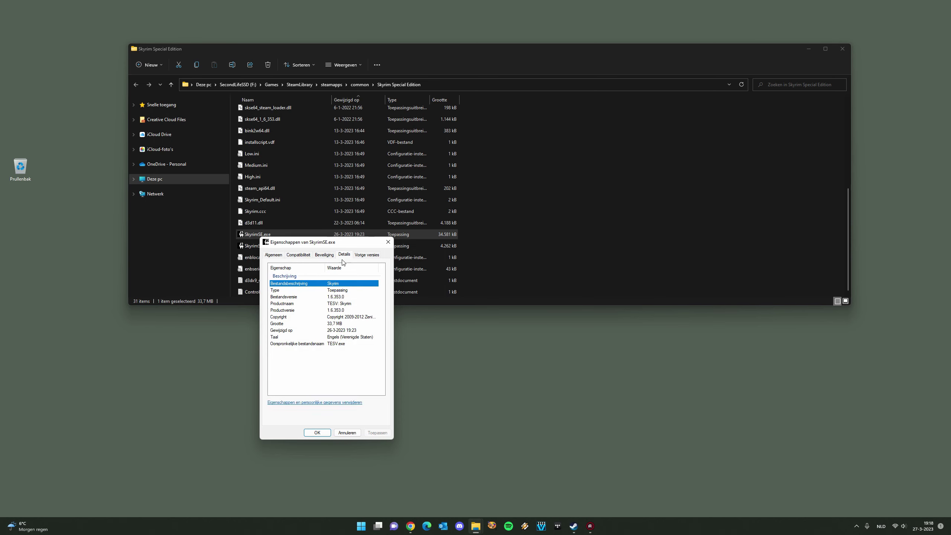
click(346, 297)
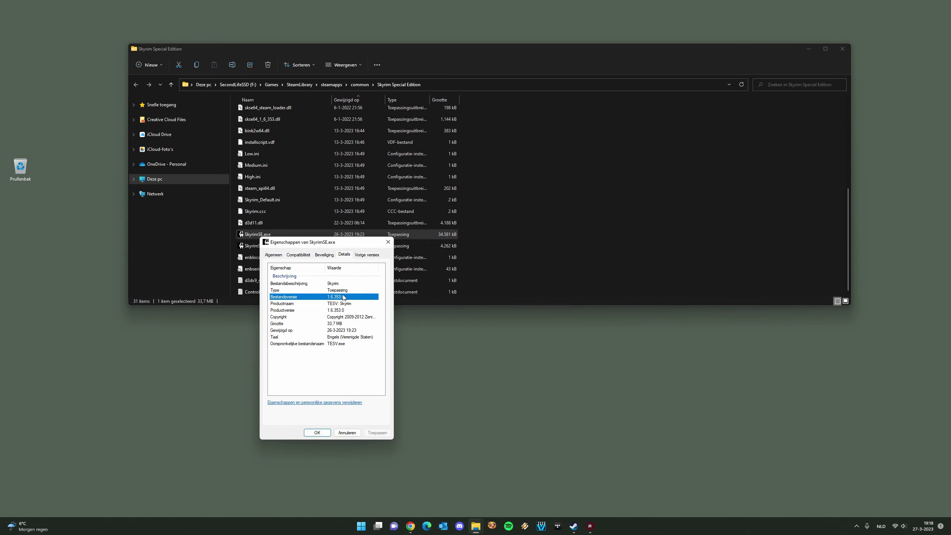
click(349, 434)
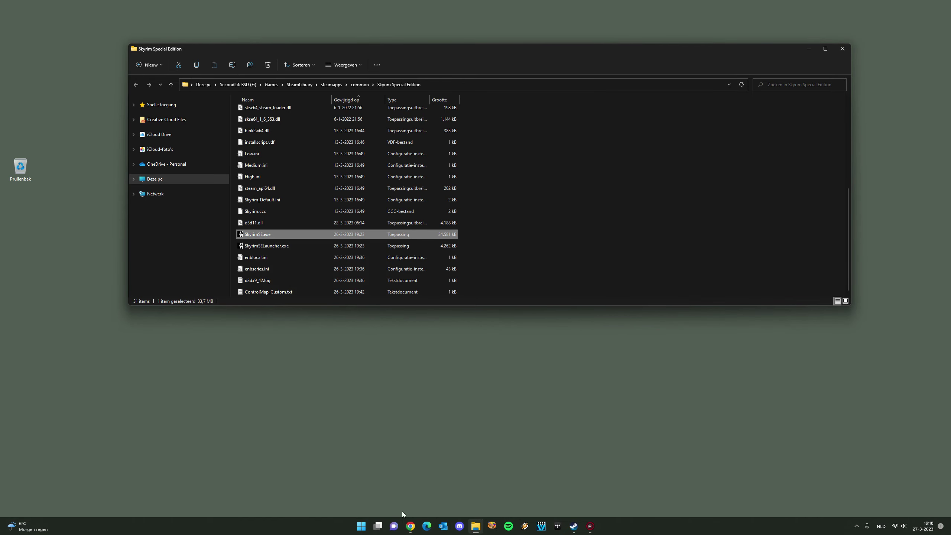
click(411, 526)
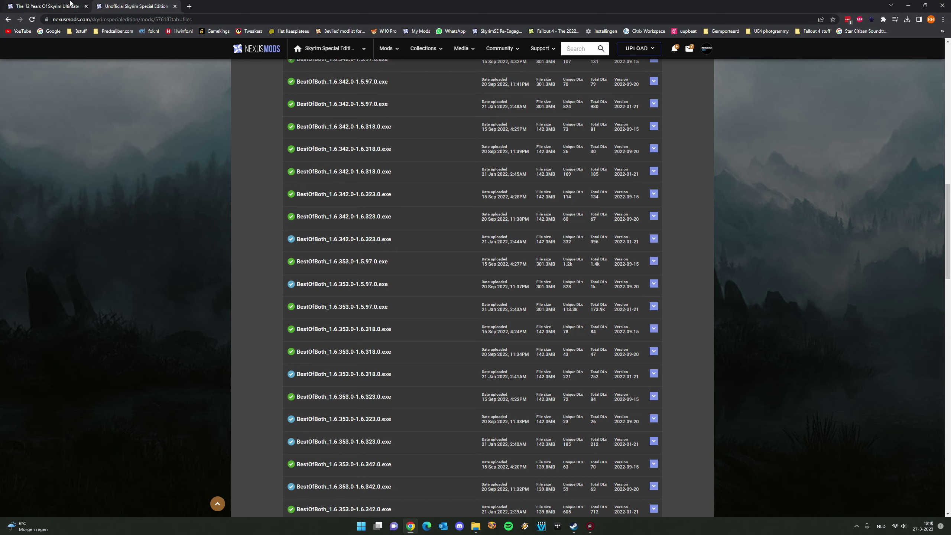
click(70, 5)
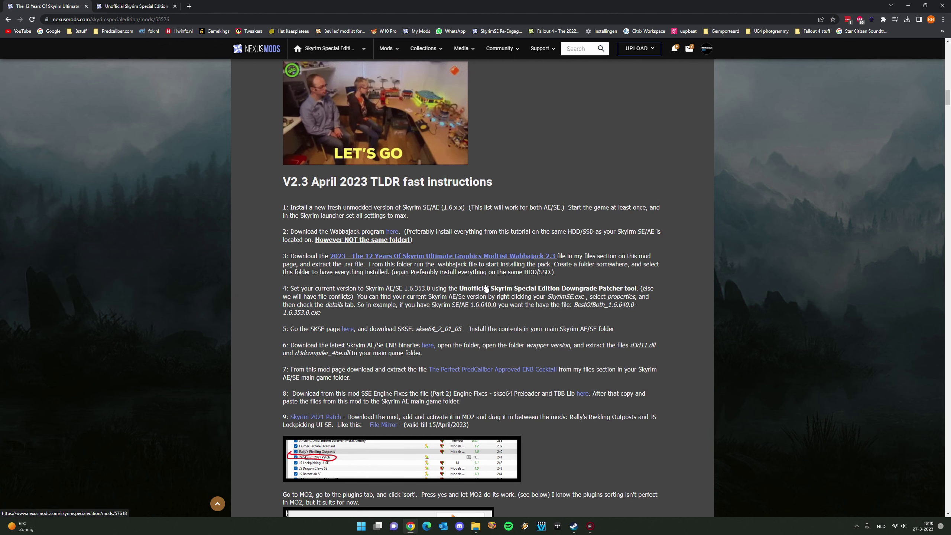
- Check the BestOfBoth files once more, close the Downgrade Patcher page, clear the open windows away, and open the Manual Mods folder
key(ctrl+Tab)
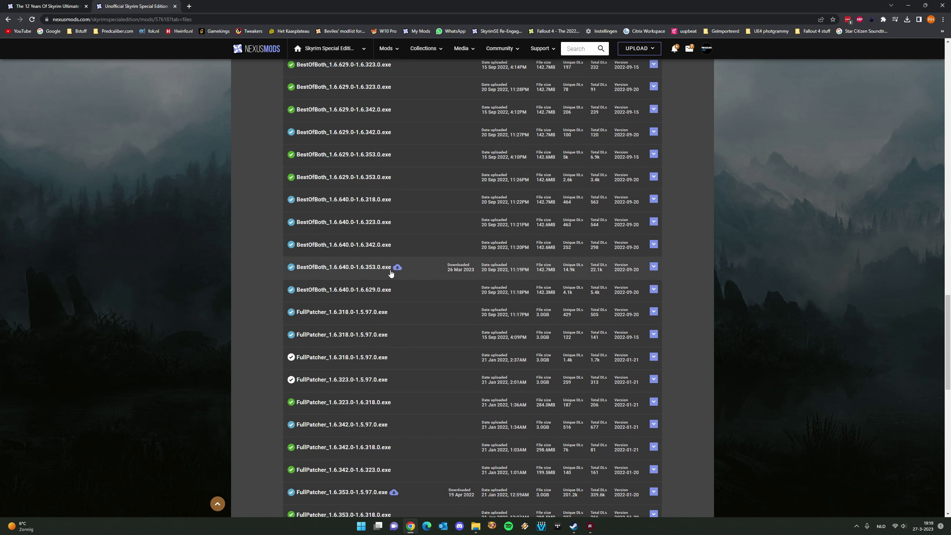
click(174, 6)
click(908, 5)
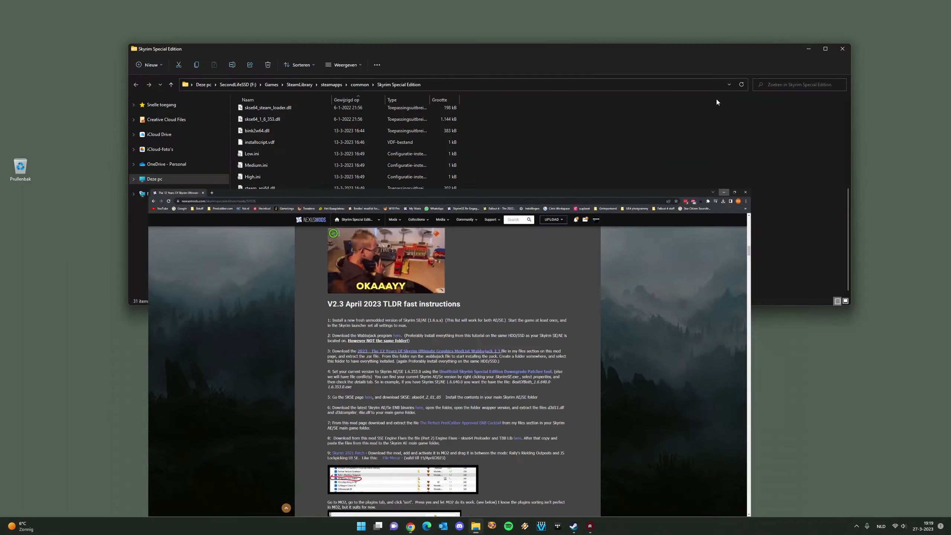
click(808, 50)
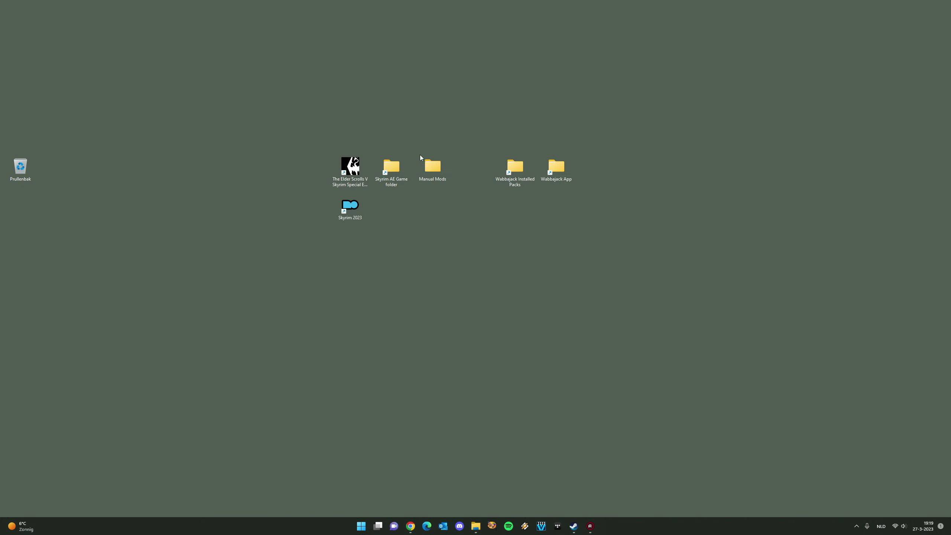
double_click(434, 168)
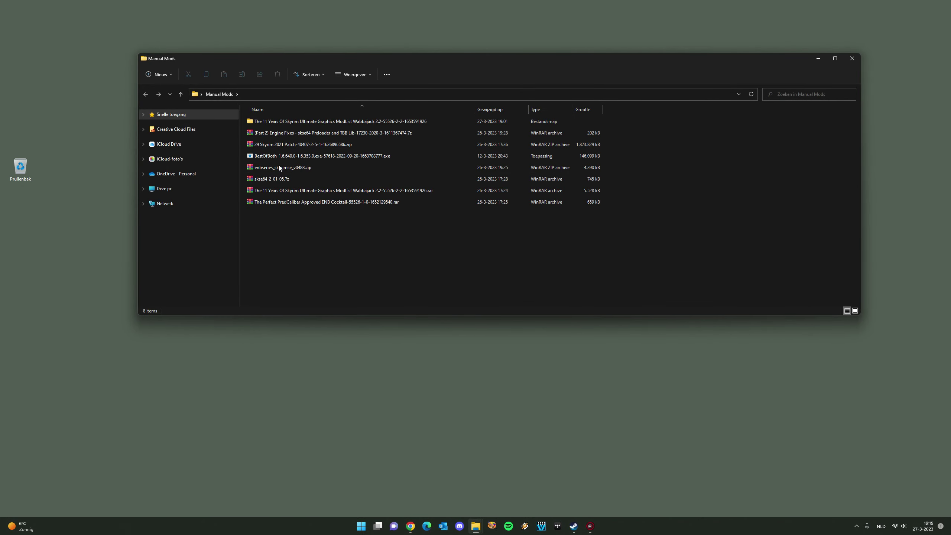
- Launch the BestOfBoth_1.6.640.0-1.6.353.0 downgrade patcher from the Manual Mods folder, point out its patching option, and close it
right_click(292, 157)
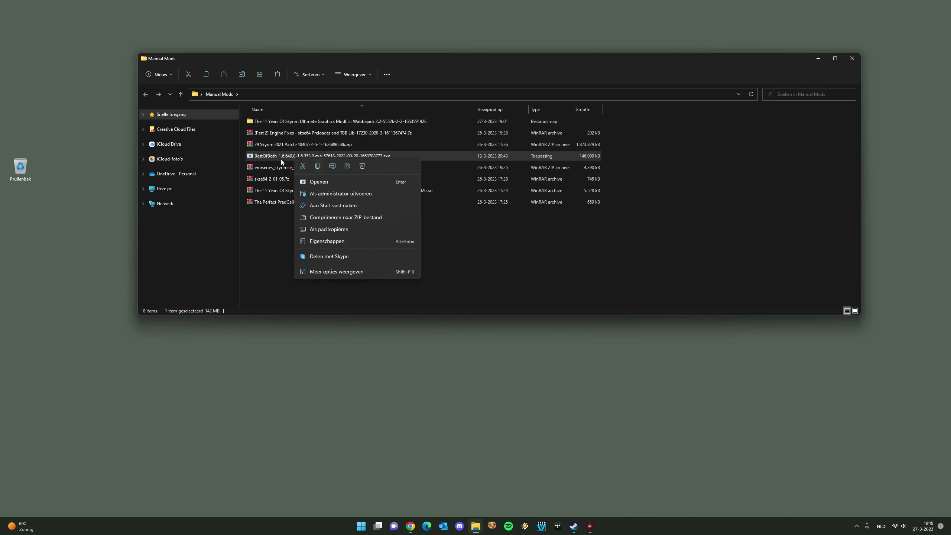
click(275, 158)
double_click(275, 158)
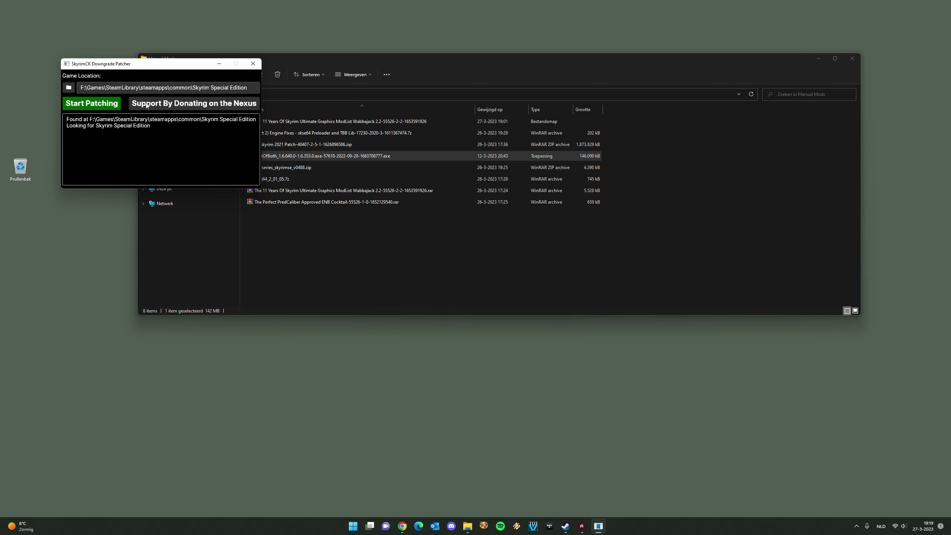
click(95, 104)
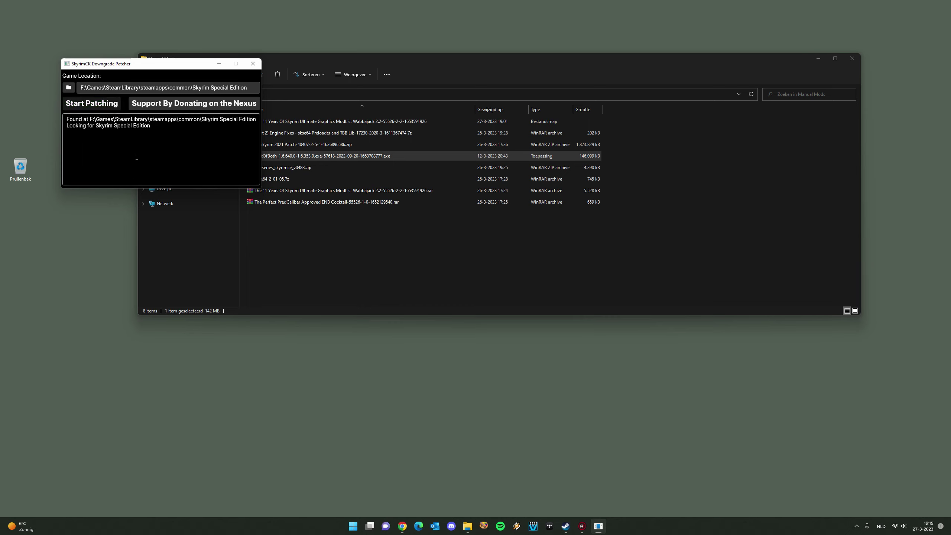
click(254, 65)
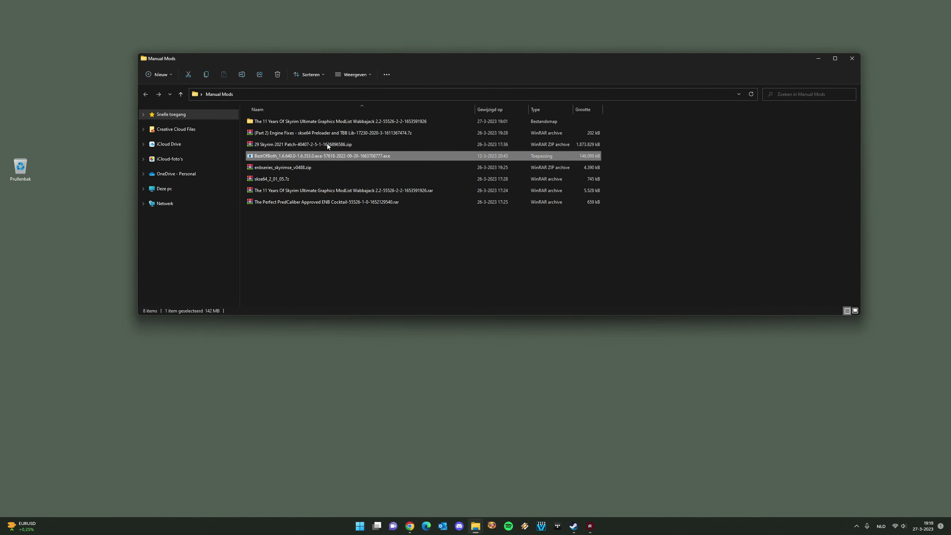
- Return to the Nexus Mods instructions in the browser and open instruction 5's SKSE page link in a new tab
click(410, 525)
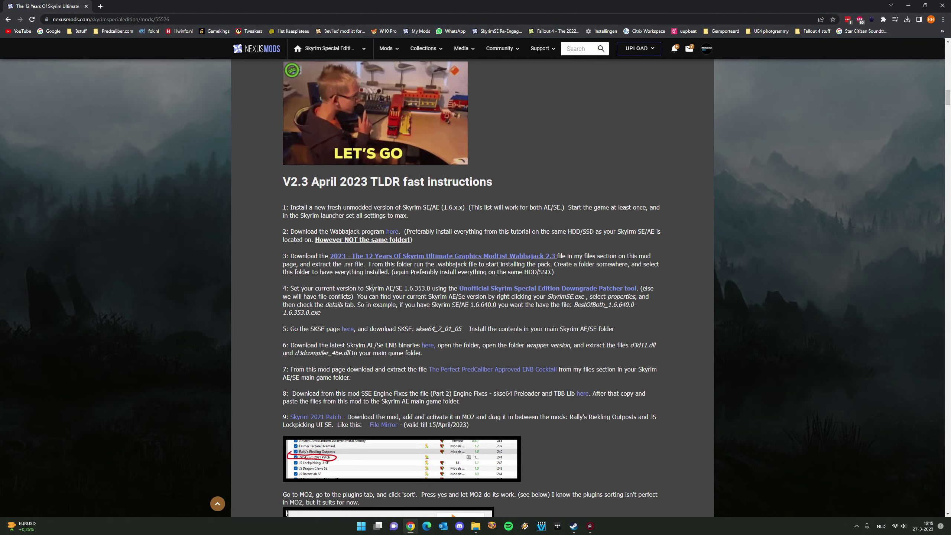
right_click(350, 330)
click(369, 337)
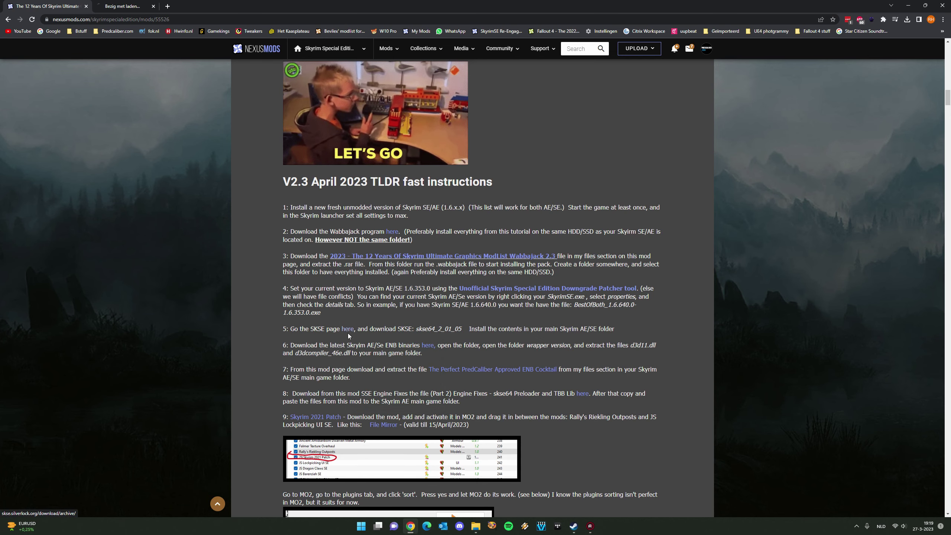
click(135, 6)
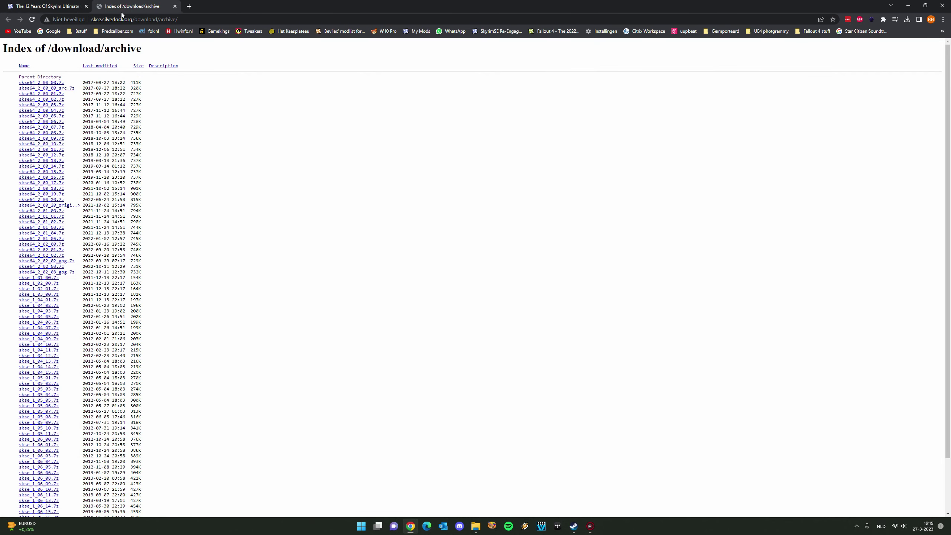
- Copy the file name skse64_2_01_05 from instruction 5 and search for it on the SKSE archive page
click(56, 6)
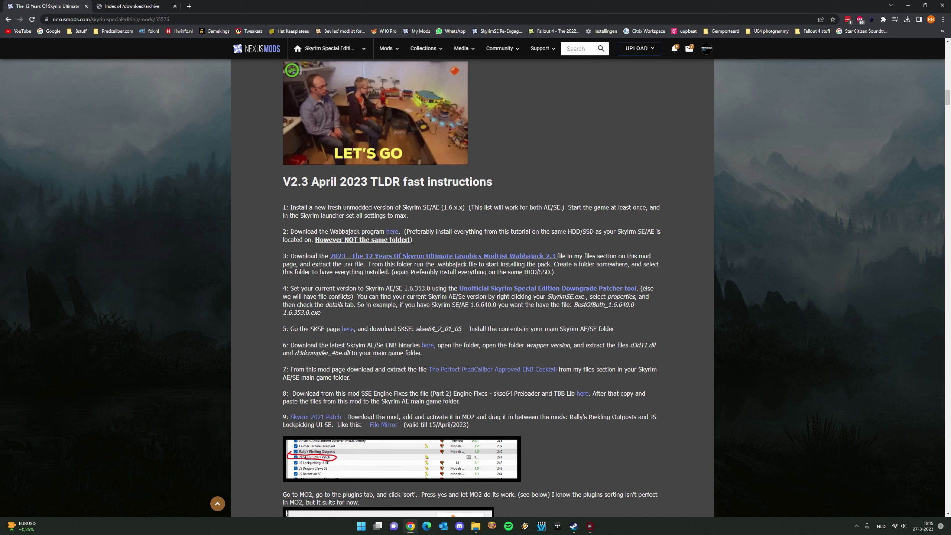
drag(454, 329, 414, 330)
key(ctrl+c)
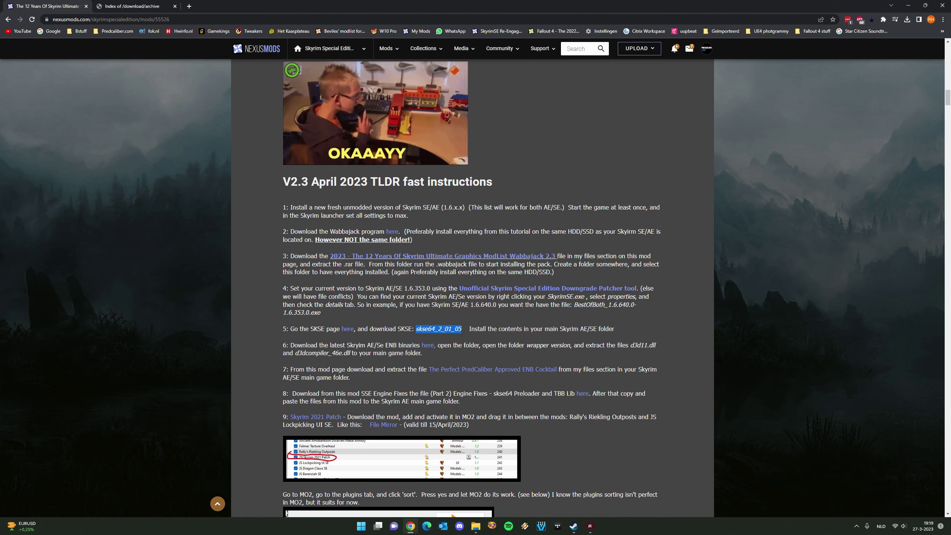
click(129, 5)
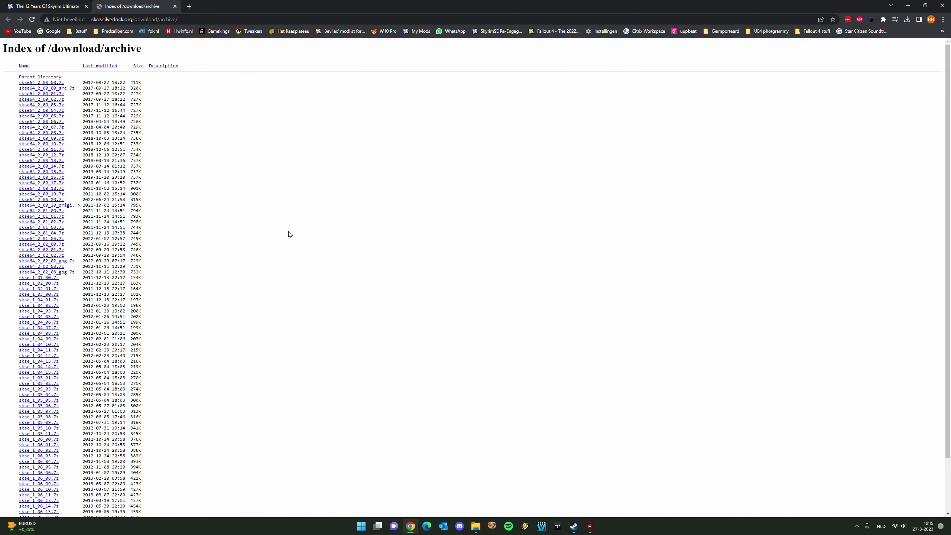
key(ctrl+f)
key(ctrl+v)
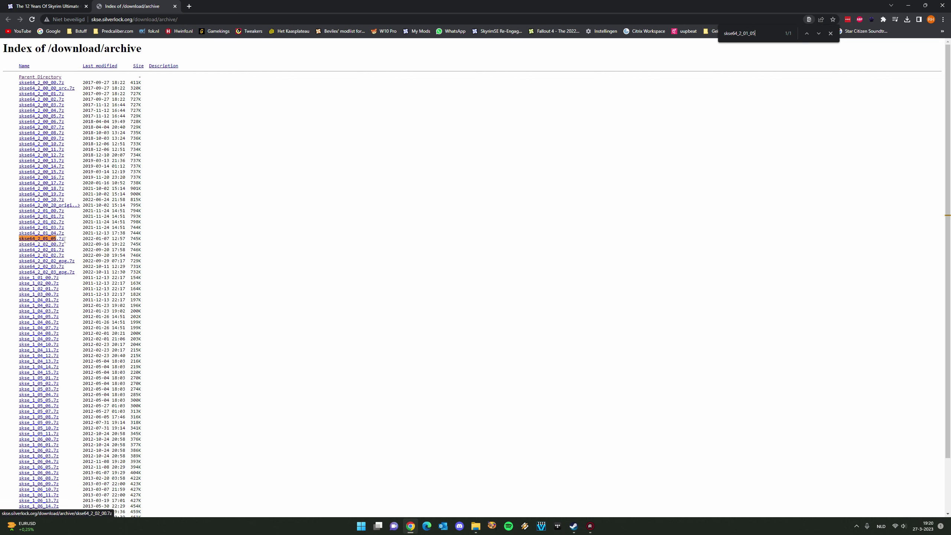
- Return to the modlist instructions, minimise the browser, and arrange the Manual Mods and Skyrim Special Edition folder windows so both are accessible
click(47, 3)
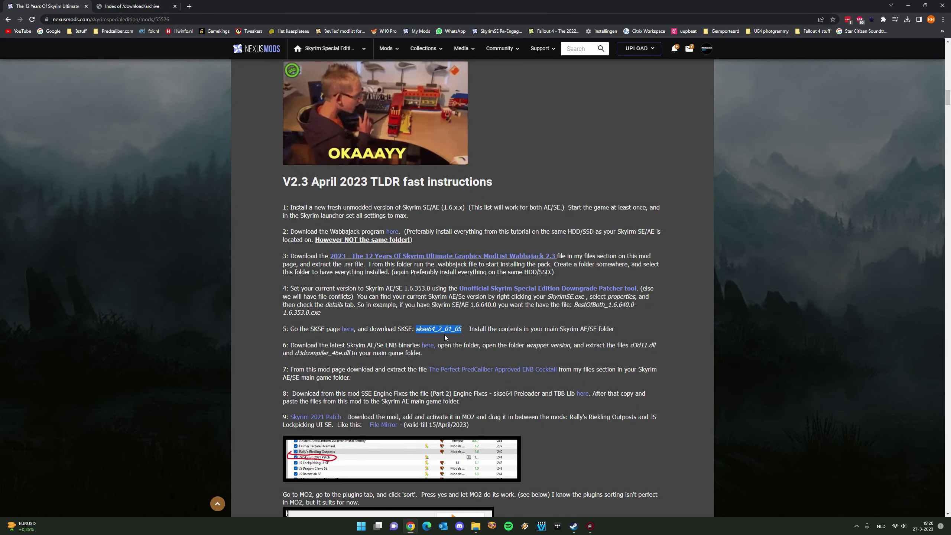
click(908, 5)
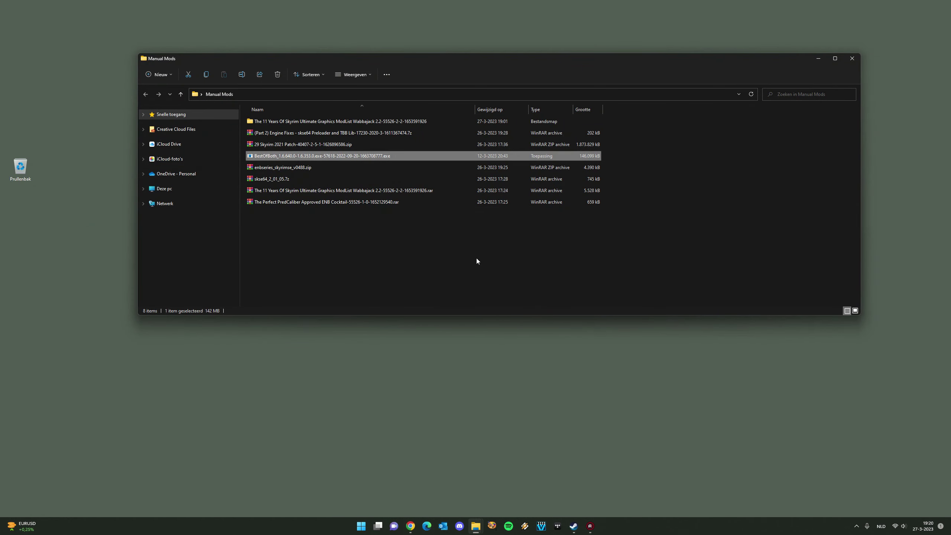
drag(364, 62, 399, 236)
key(alt+Tab)
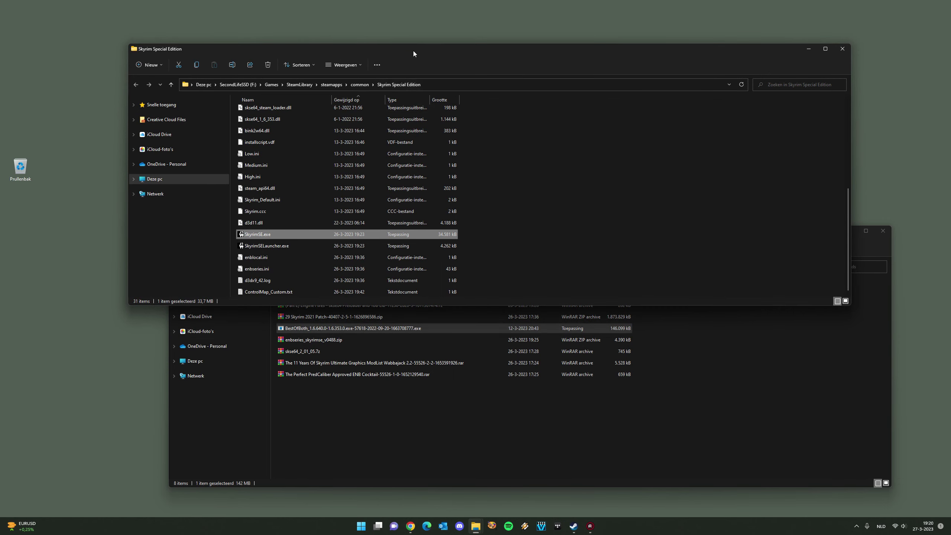
drag(414, 50, 507, 268)
drag(464, 232, 364, 73)
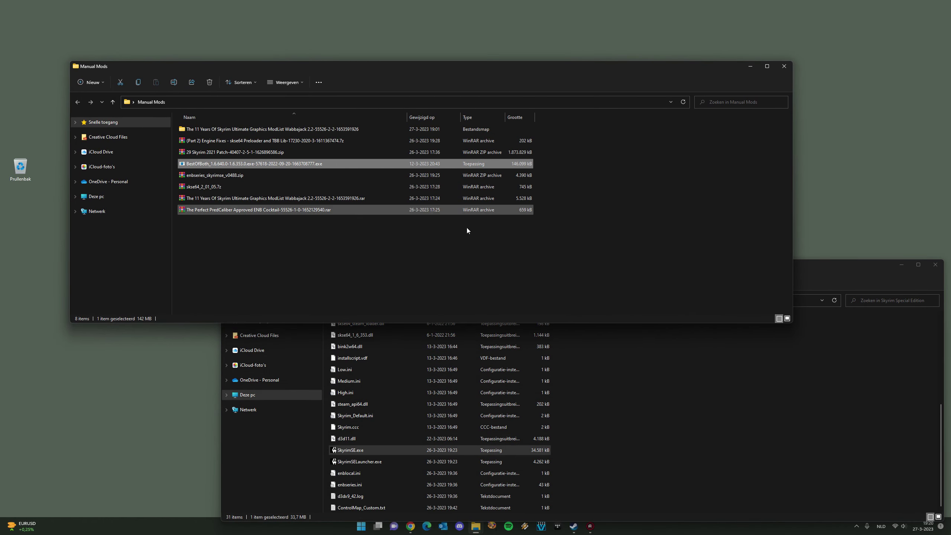
- Open skse64_2_01_05.7z from the Manual Mods folder and go into its skse64_2_01_05 subfolder
click(228, 224)
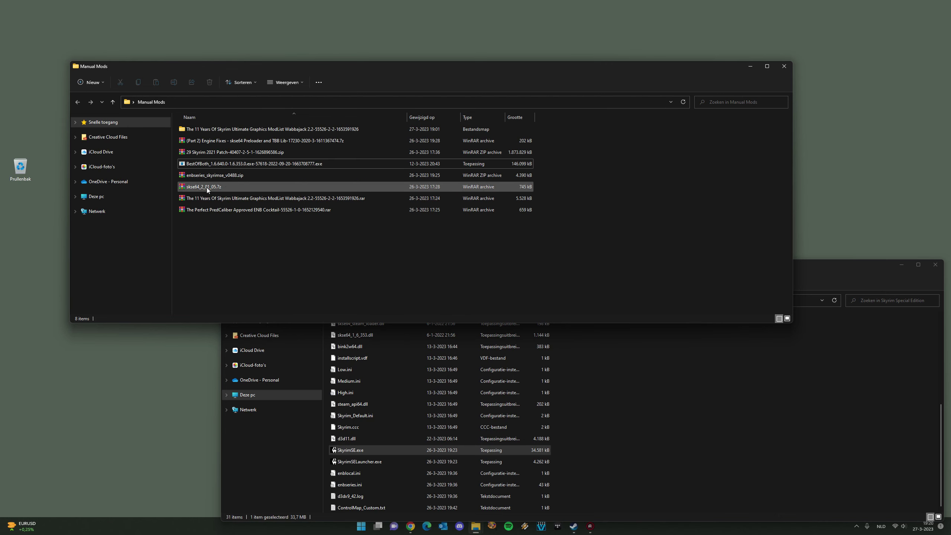
double_click(229, 189)
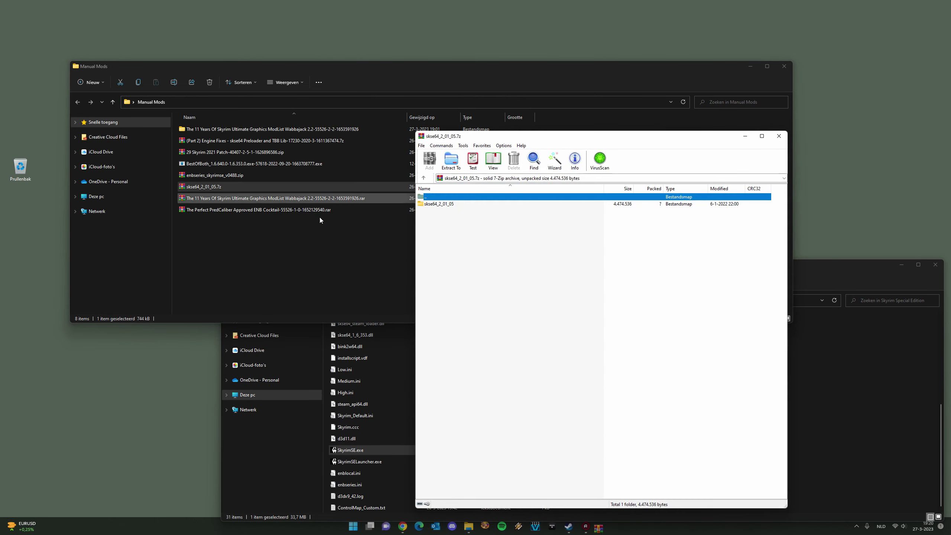
double_click(333, 168)
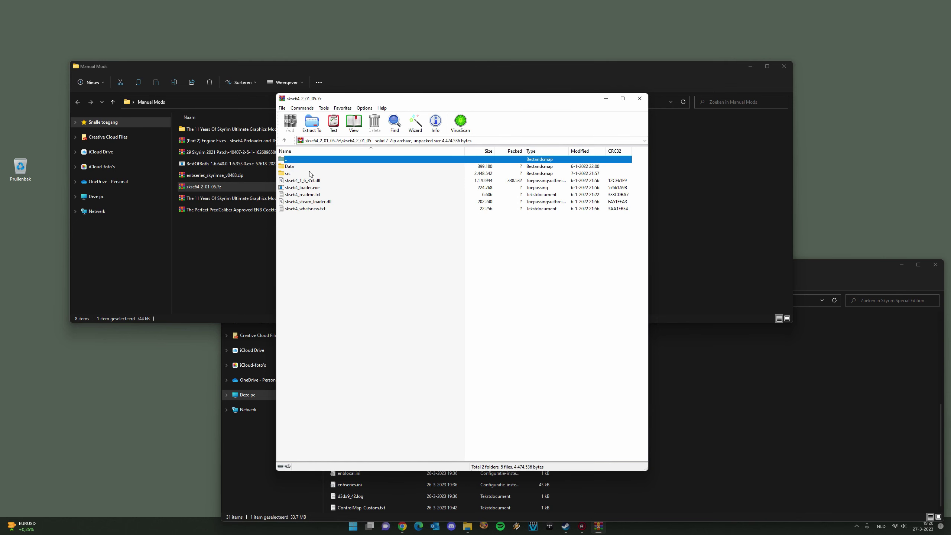
- Try to copy all files and folders of the skse64_2_01_05 archive folder into the Skyrim Special Edition folder
click(729, 348)
drag(406, 268, 440, 267)
drag(367, 249, 291, 167)
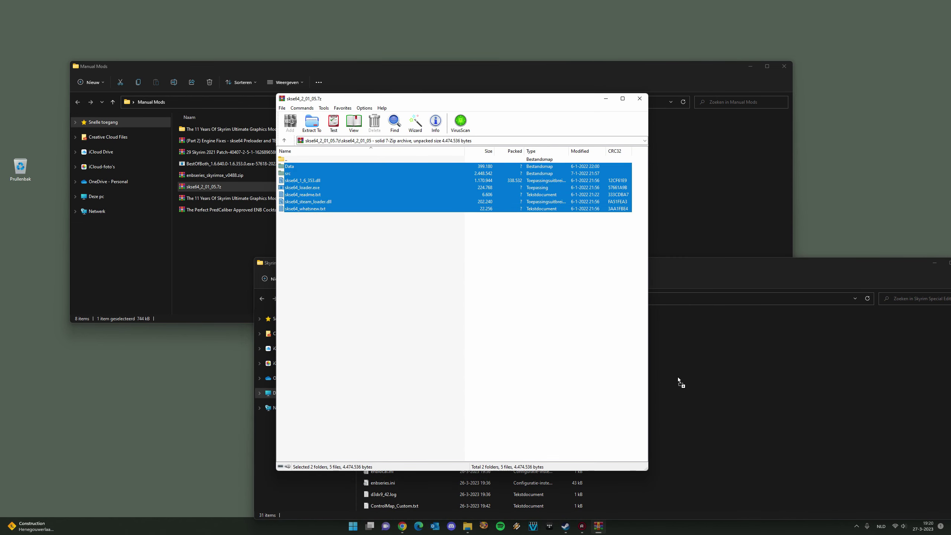
drag(676, 379, 676, 378)
click(728, 267)
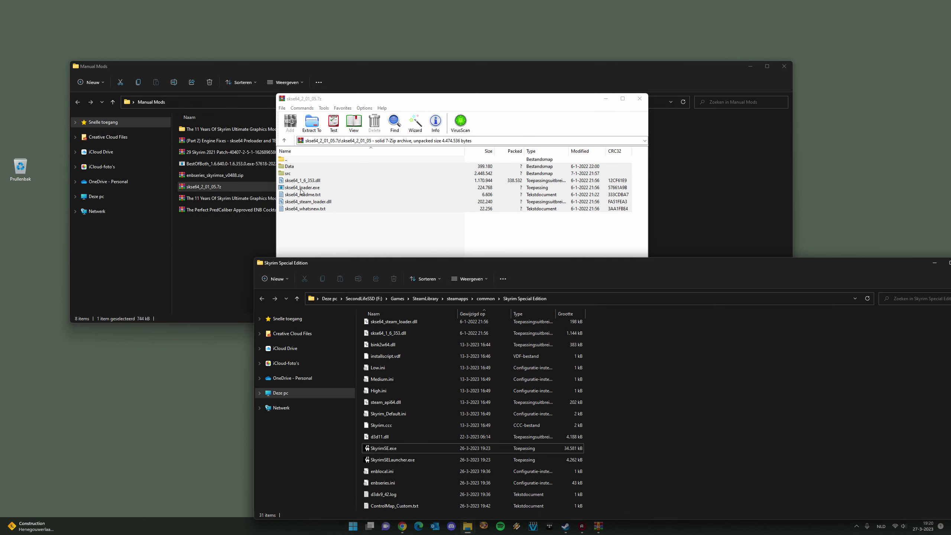
click(336, 225)
drag(331, 224, 289, 171)
click(701, 265)
- Show the full path of the Skyrim Special Edition folder, reposition its window, and close the SKSE archive
click(580, 300)
click(575, 304)
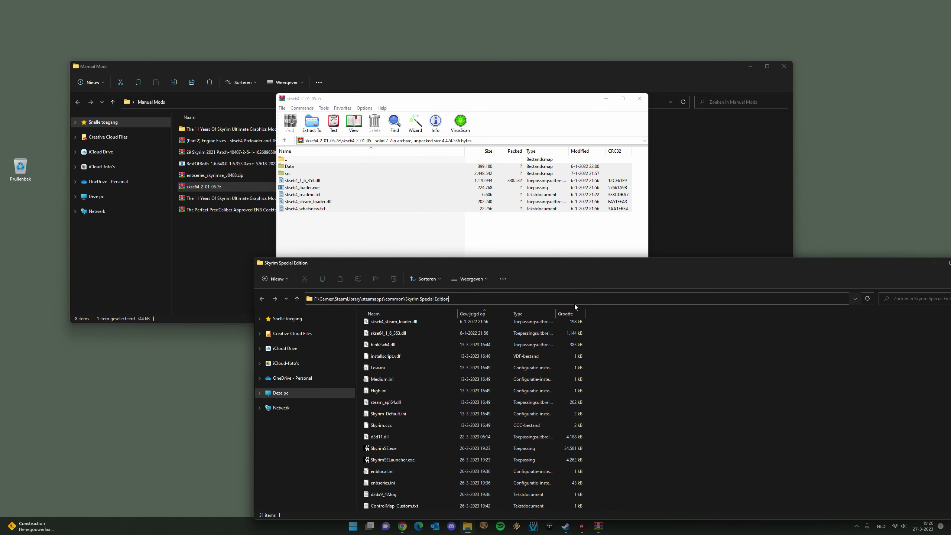
drag(451, 304, 384, 307)
drag(836, 265, 710, 257)
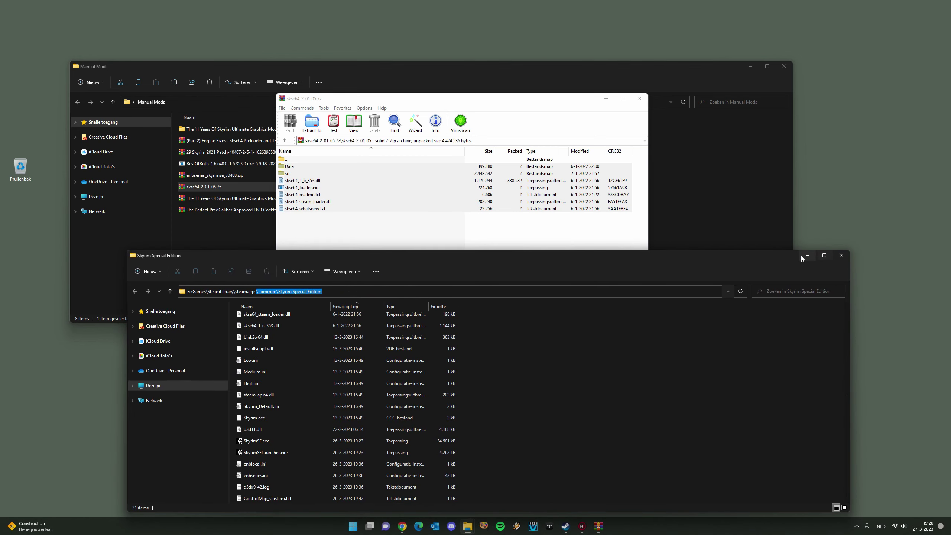
click(638, 100)
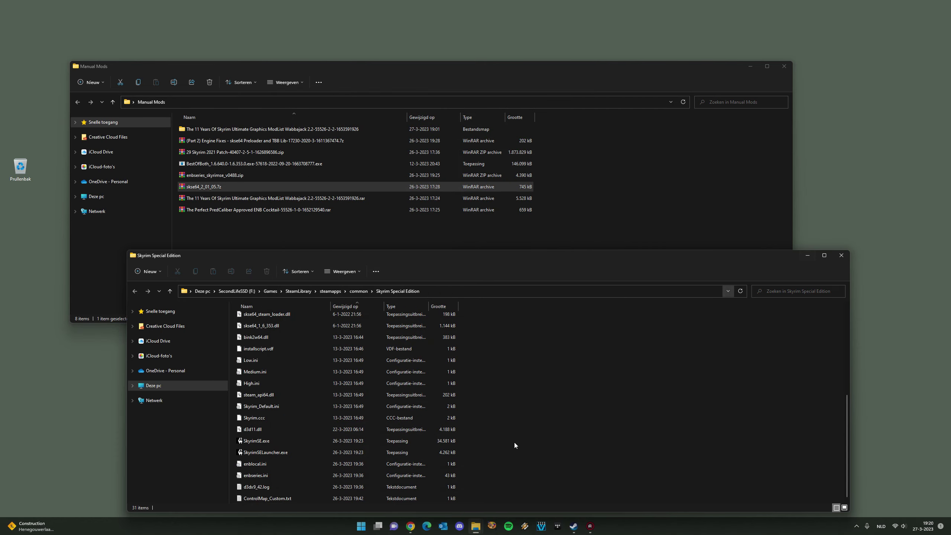
- Return to the Nexus Mods instructions in the browser and open instruction 6's ENB binaries link in a new tab
click(417, 527)
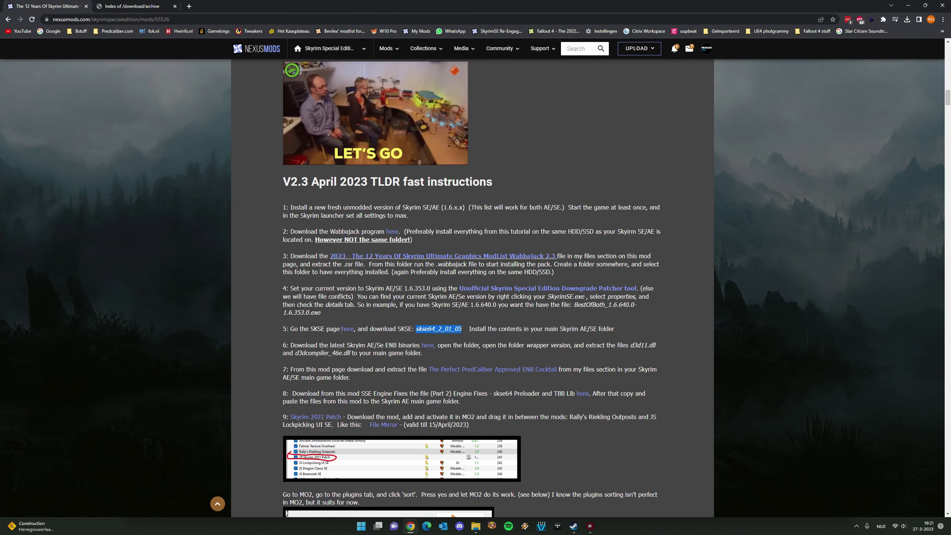
scroll(385, 341, down, 2)
scroll(384, 341, down, 2)
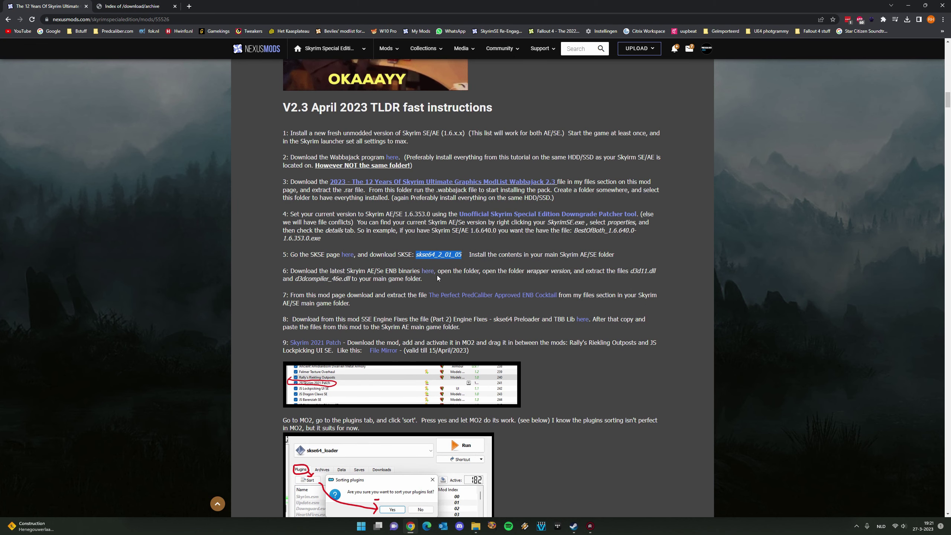
right_click(428, 274)
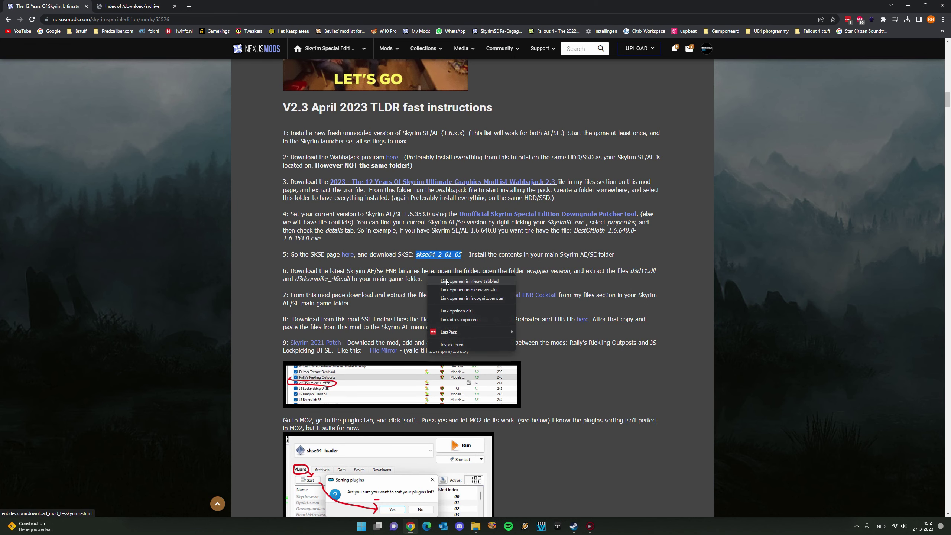
click(444, 283)
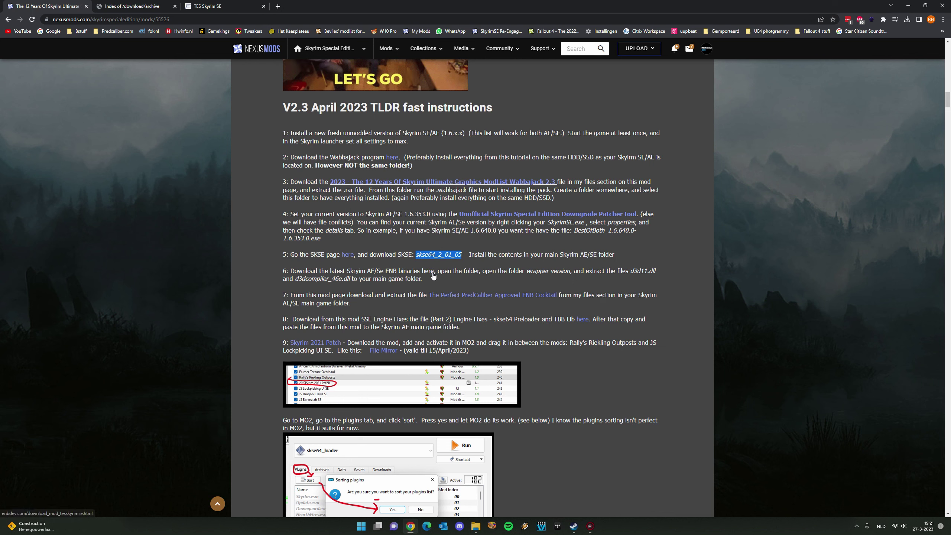
- View the ENB page for Skyrim SE and highlight version v0.488 in its version list
click(198, 6)
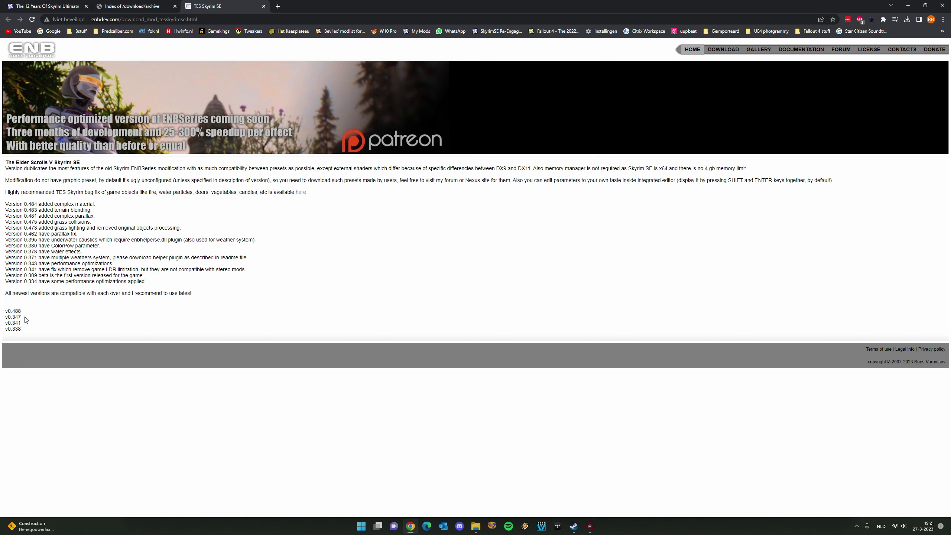
drag(22, 312, 5, 305)
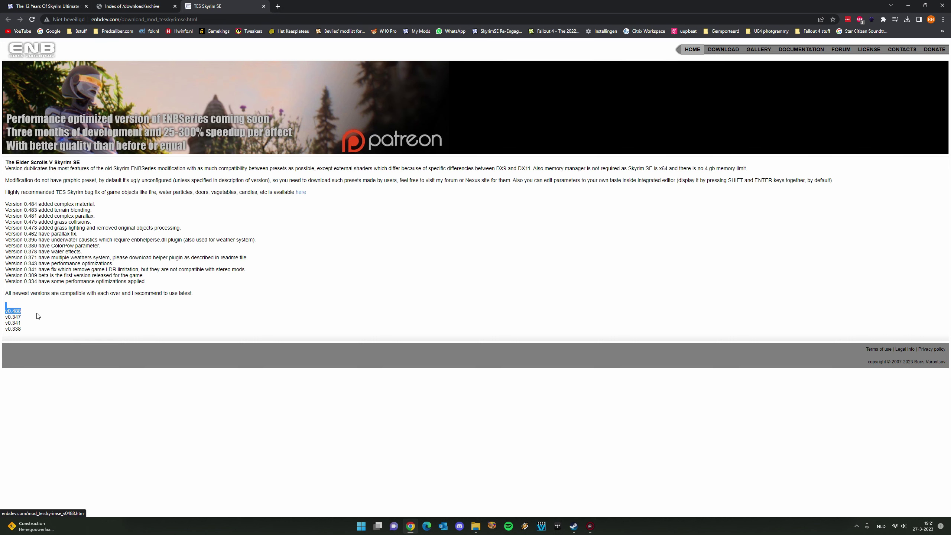
click(38, 315)
click(131, 6)
click(206, 6)
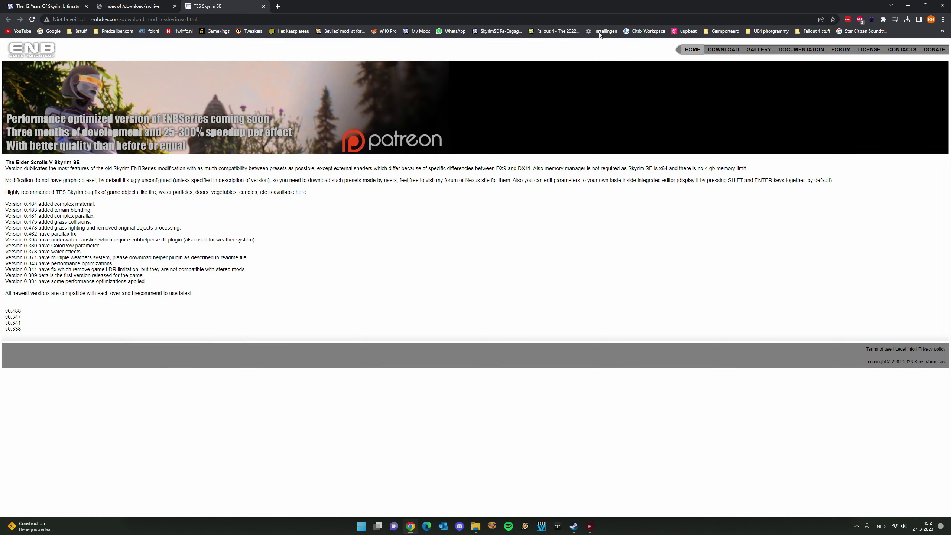
- Minimise the browser and open enbseries_skyrimse_v0488.zip from the Manual Mods folder at its WrapperVersion subfolder
click(908, 5)
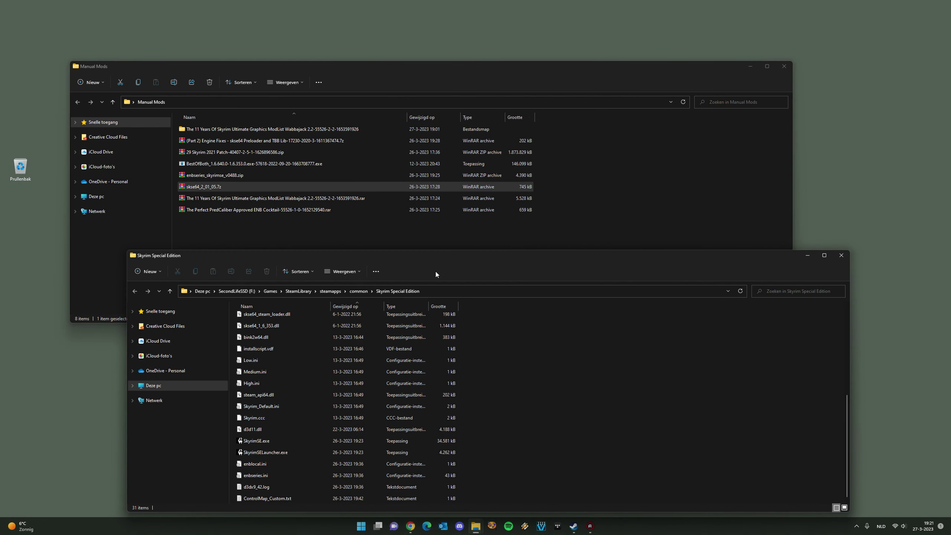
click(276, 69)
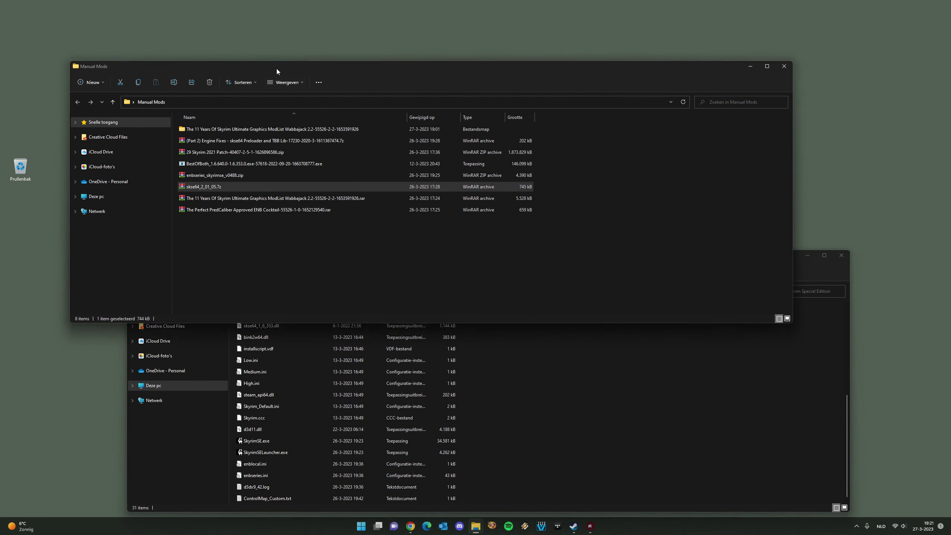
drag(276, 69, 292, 37)
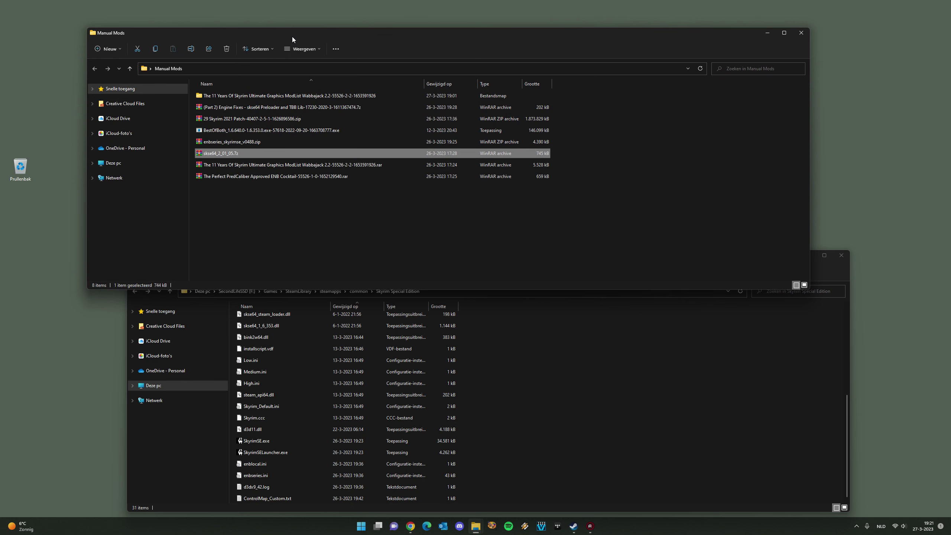
double_click(252, 144)
drag(383, 100, 580, 75)
double_click(498, 149)
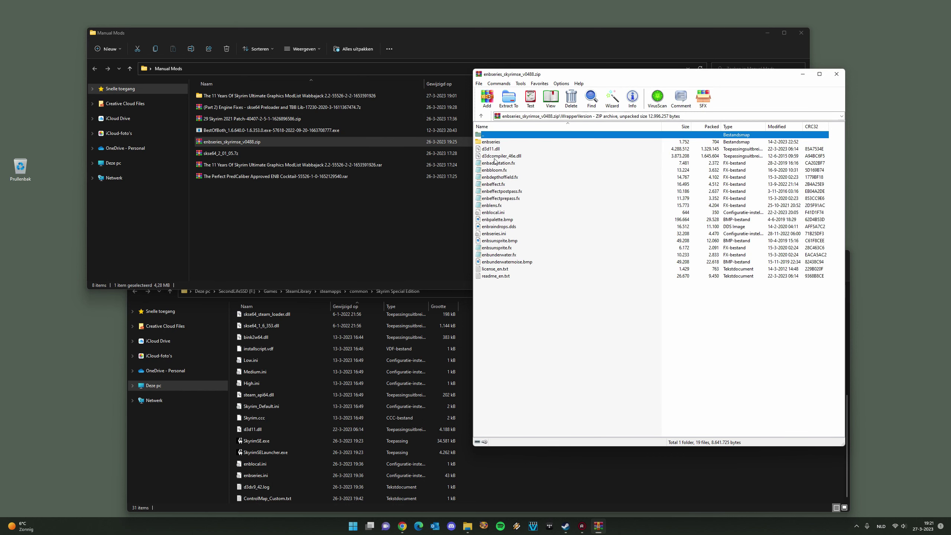
- Select d3d11.dll and d3dcompiler_46e.dll in the ENB archive's WrapperVersion folder
click(504, 150)
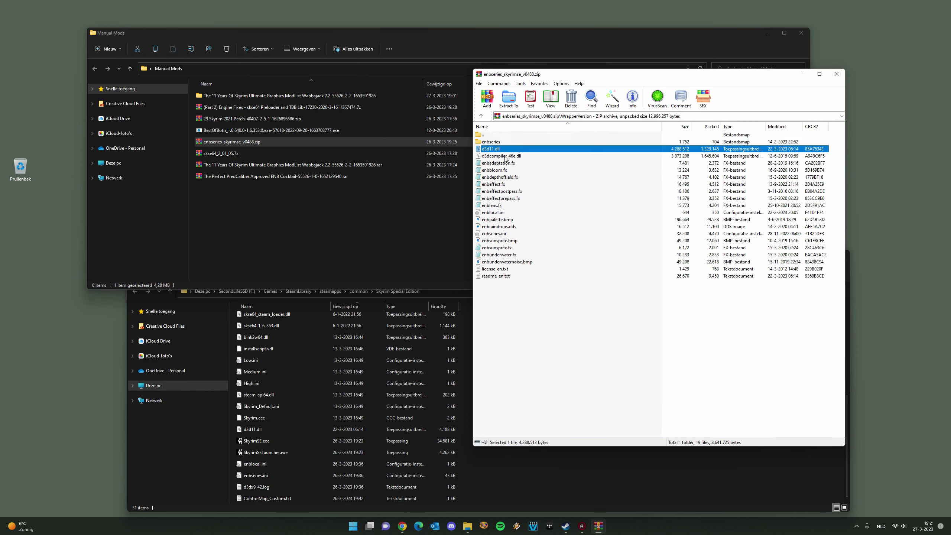
shift+click(503, 157)
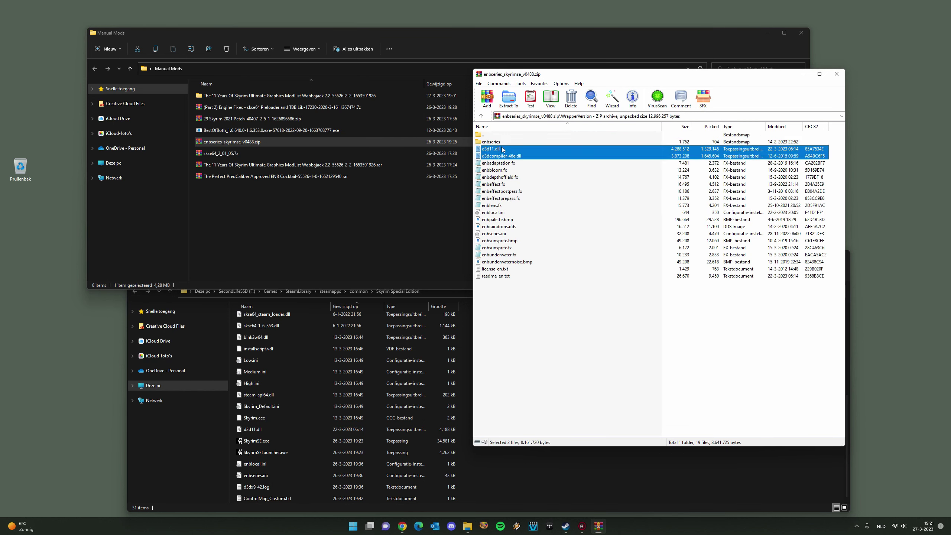